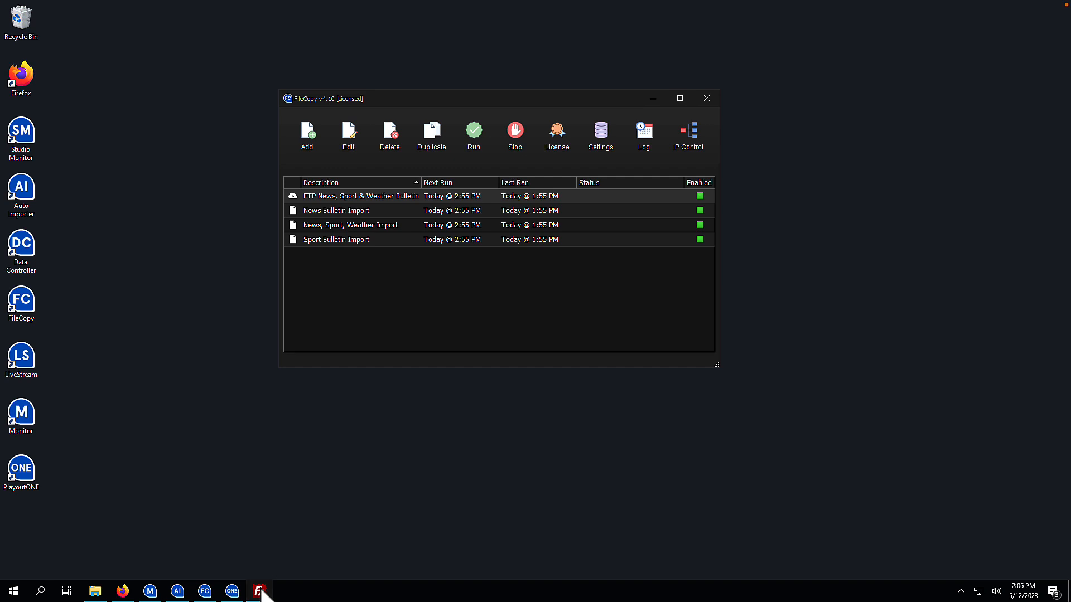
# - In FileZilla, browse the server to shows/daves top 40/2023-05-13 and view its six .wav segment files
pyautogui.click(260, 590)
pyautogui.click(318, 193)
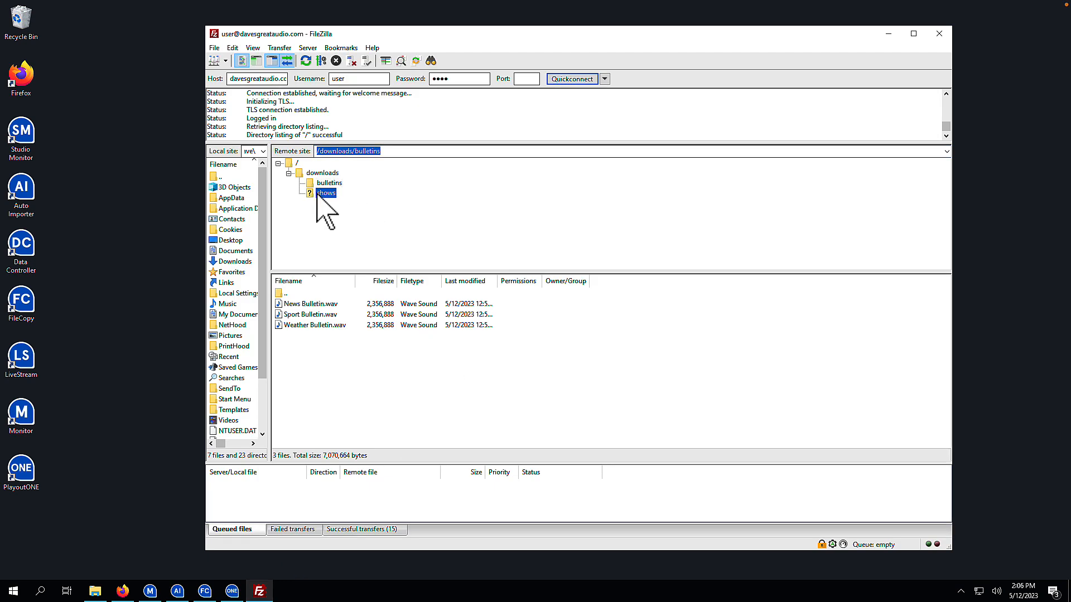
pyautogui.click(306, 304)
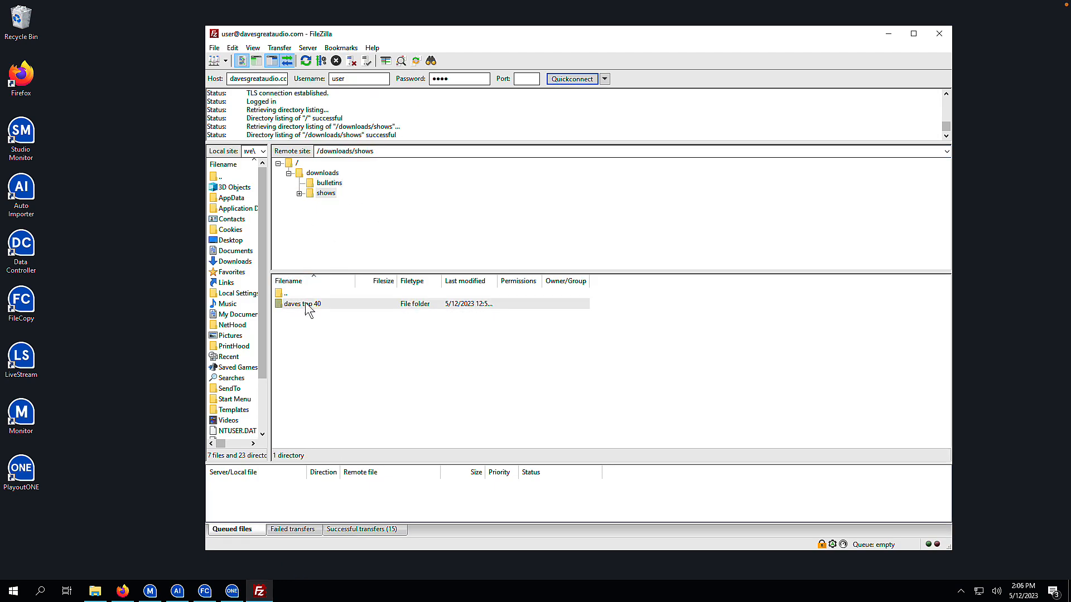
pyautogui.doubleClick(306, 302)
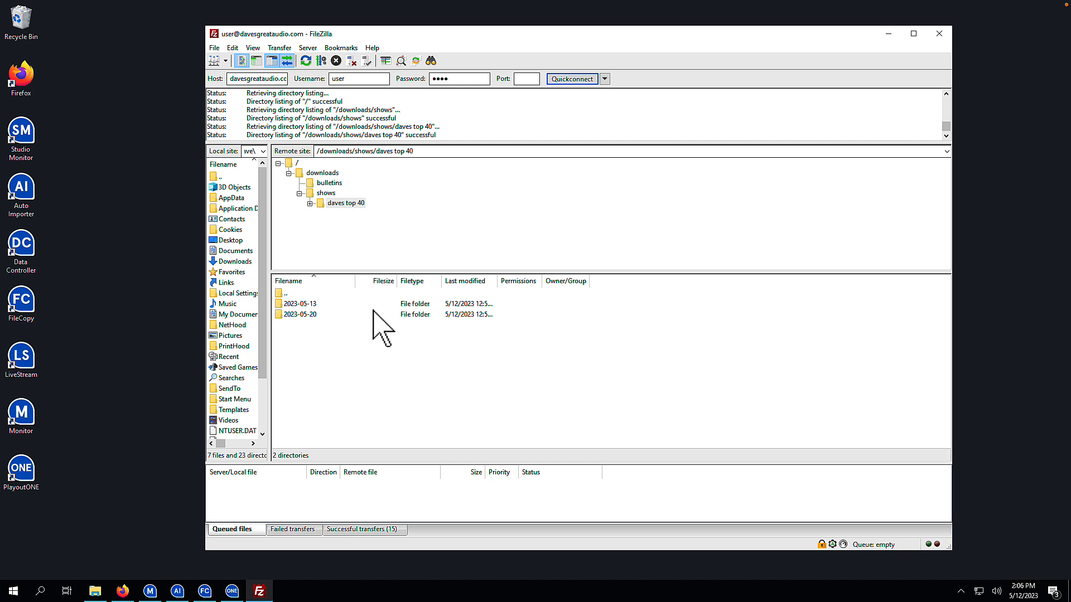
pyautogui.doubleClick(303, 304)
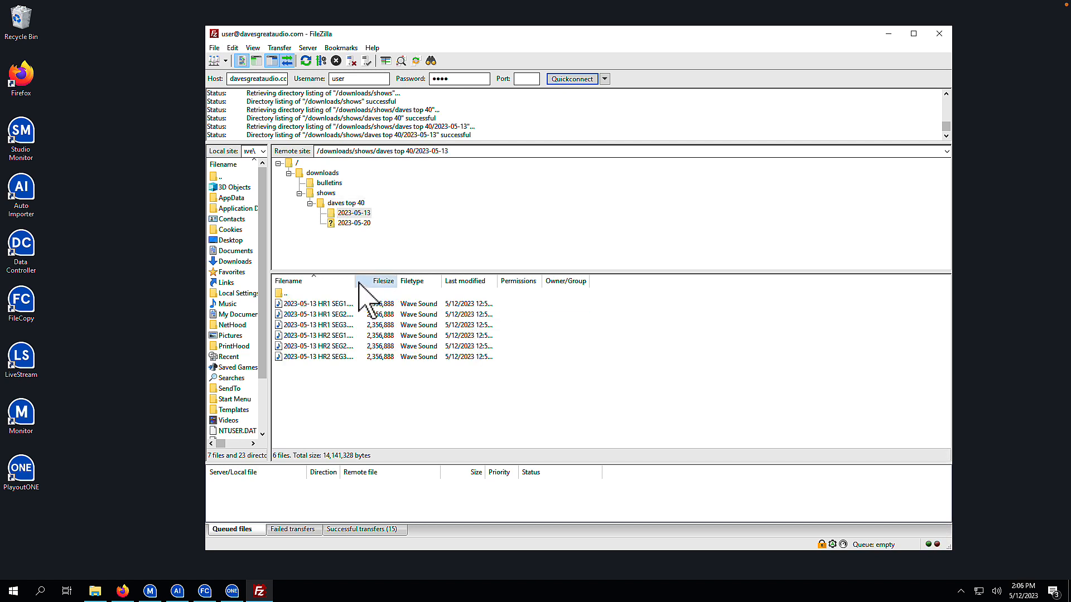
pyautogui.moveTo(355, 280); pyautogui.dragTo(414, 281)
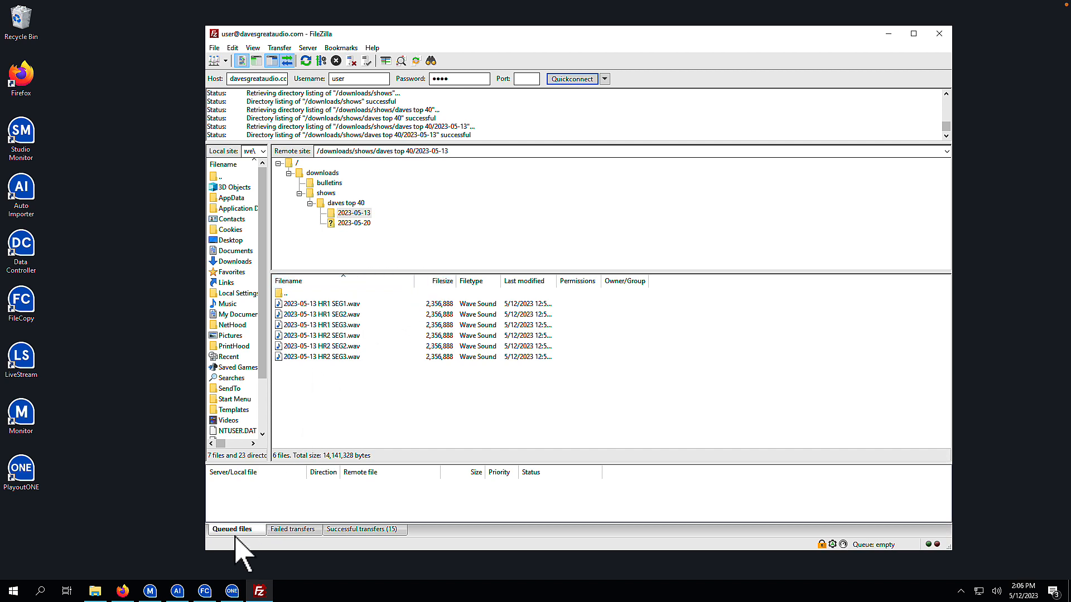
pyautogui.click(888, 33)
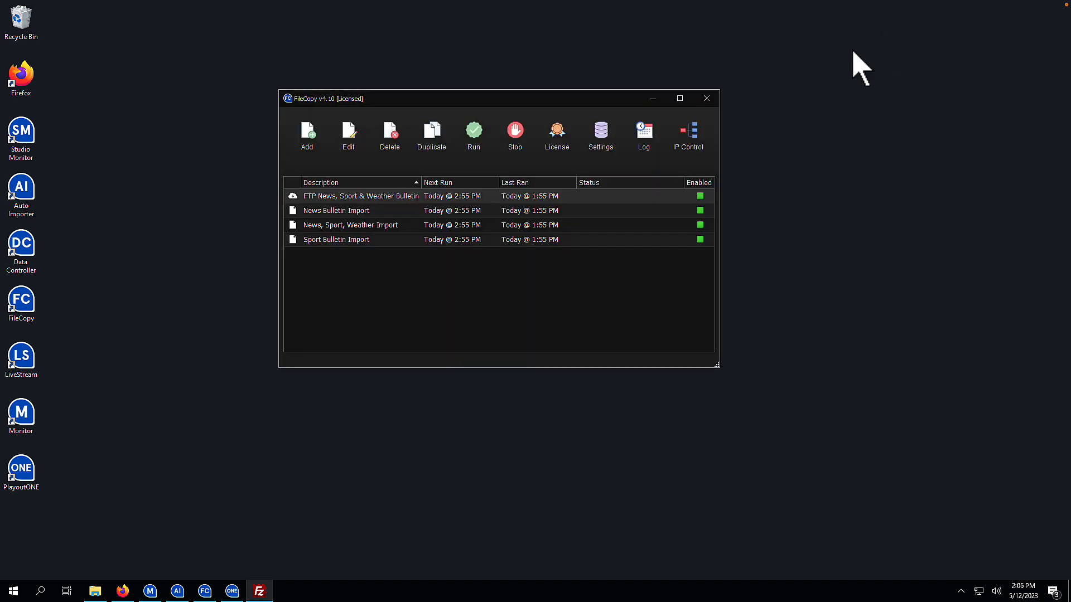
# - Add a job 'Daves Top 40' with an FTP source on davesgreataudio.com, entering the username and password
pyautogui.click(308, 142)
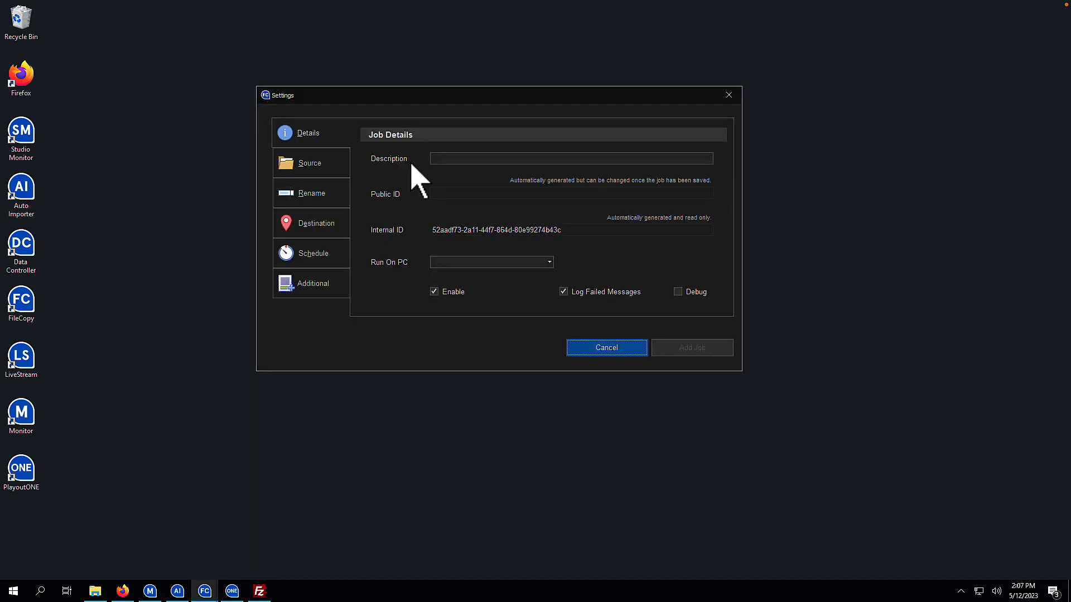
pyautogui.click(440, 159)
pyautogui.write('Daves')
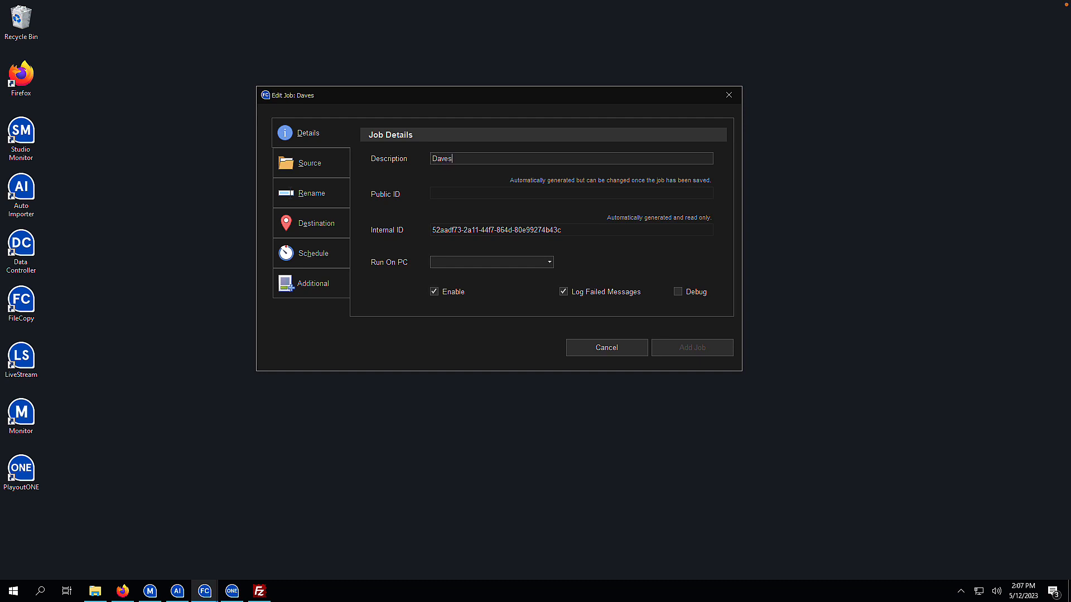
pyautogui.write(' Top 40')
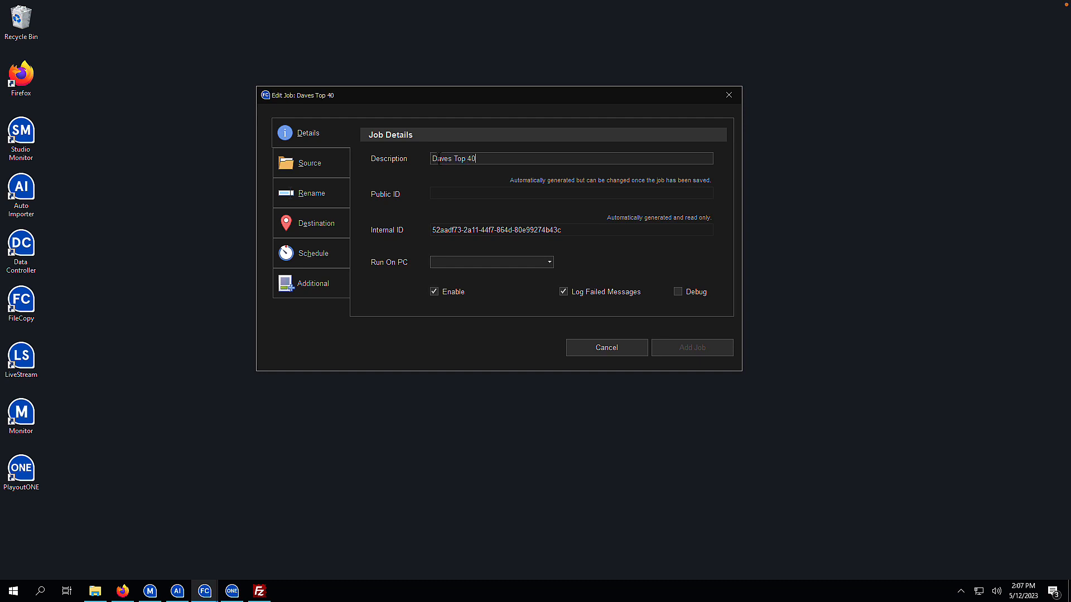
pyautogui.click(337, 169)
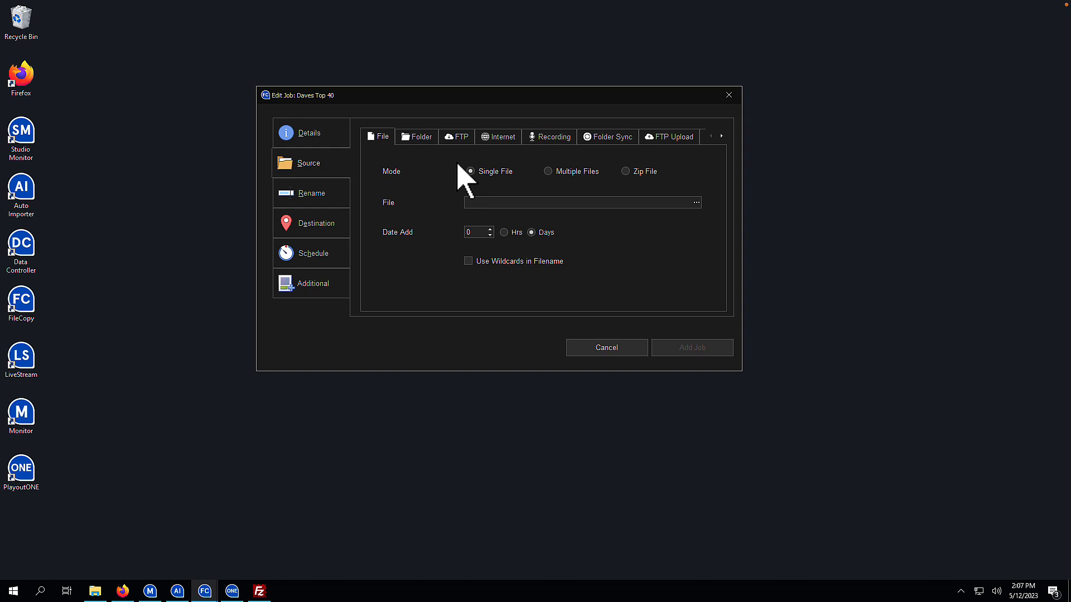
pyautogui.click(452, 138)
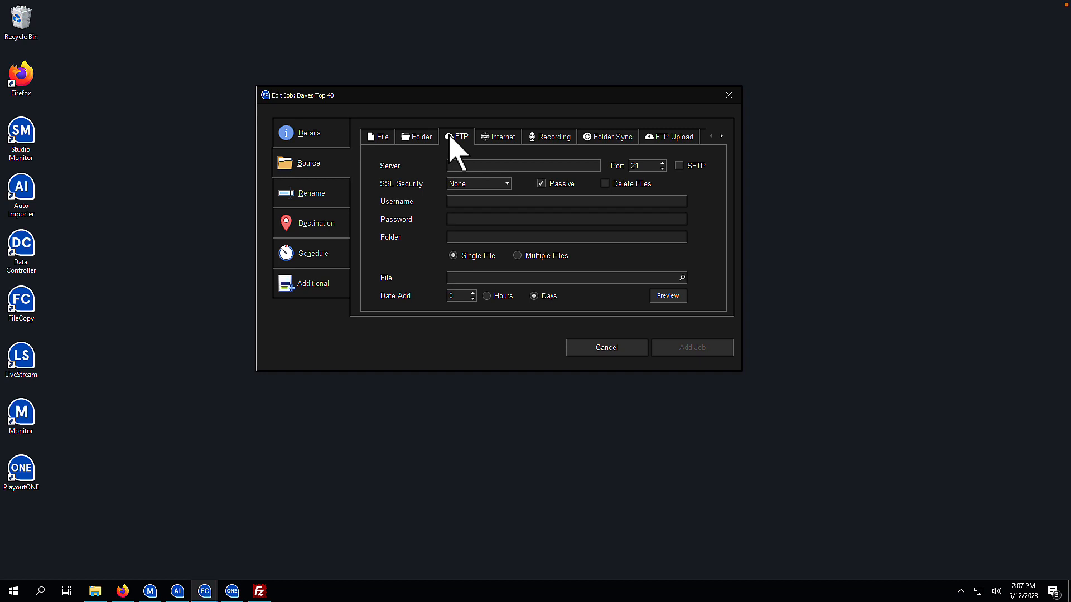
pyautogui.click(464, 164)
pyautogui.write('davesgreataudio.com')
pyautogui.press('Tab')
pyautogui.write('user')
pyautogui.press('Tab')
pyautogui.write('pass')
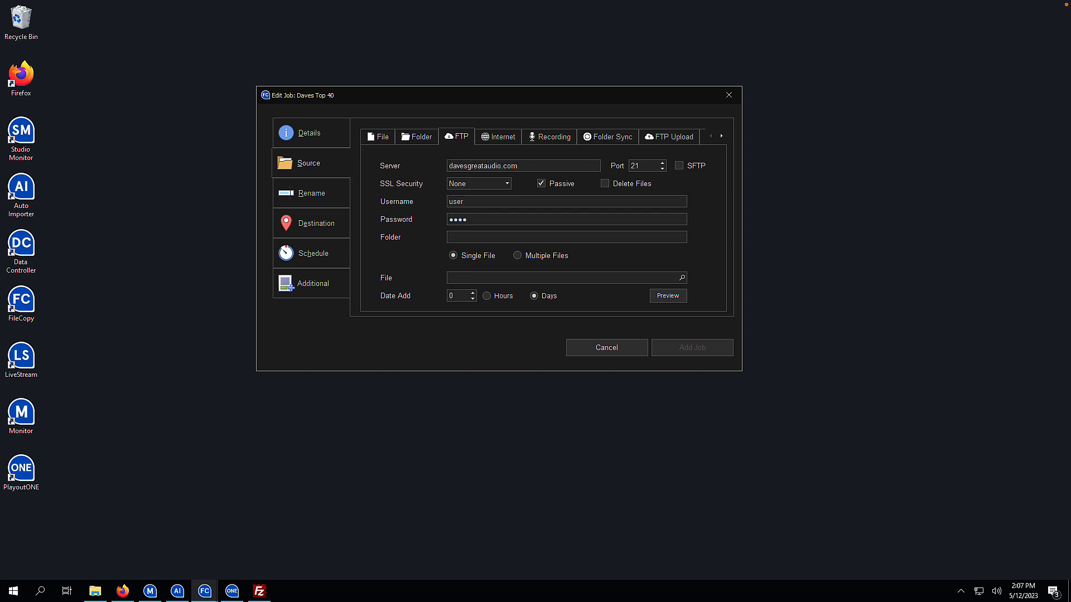
# - Copy the remote site folder path from FileZilla
pyautogui.click(259, 591)
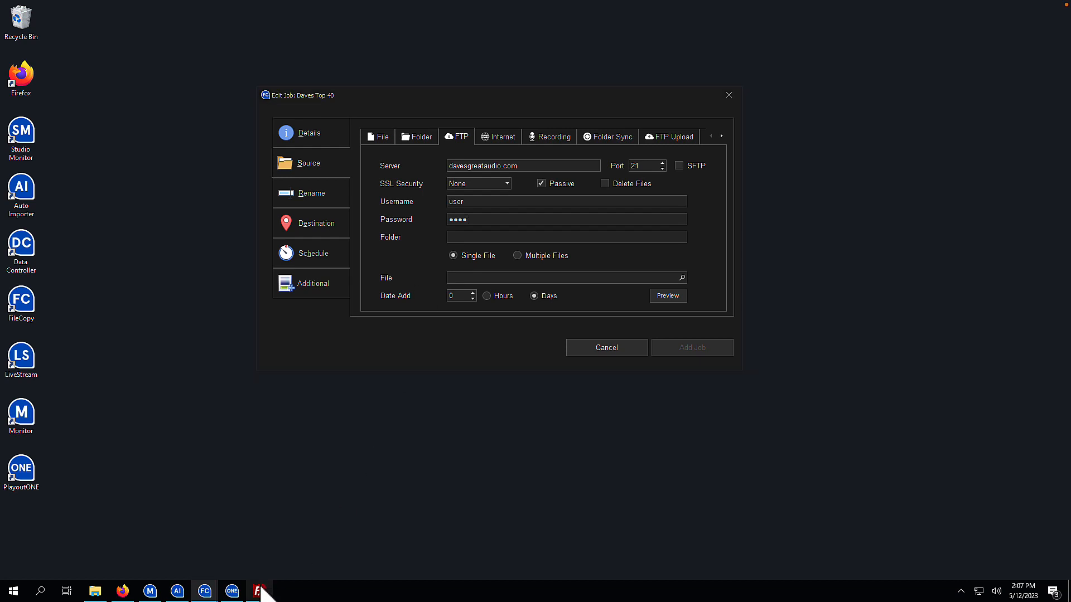
pyautogui.rightClick(442, 151)
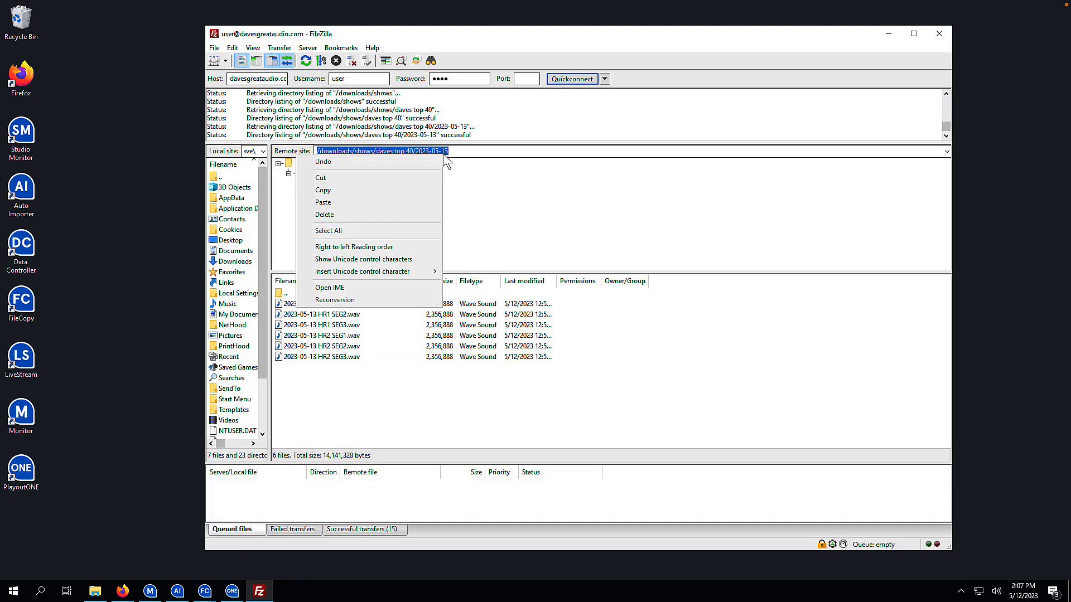
pyautogui.click(412, 190)
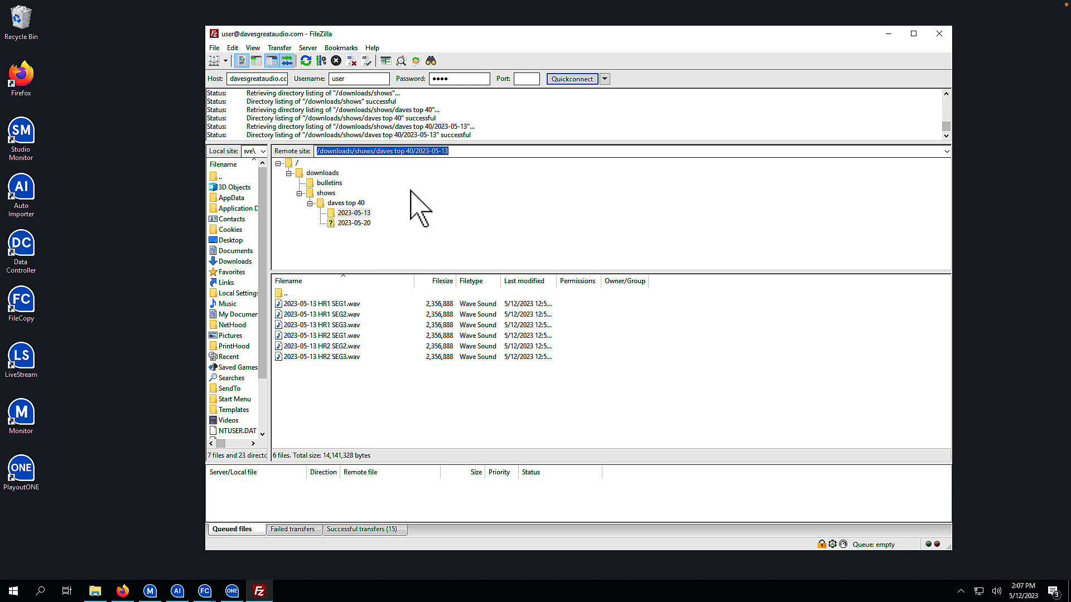
pyautogui.click(888, 33)
# - Paste /downloads/shows/daves top 40/2023-05-13 as the source folder and choose Multiple Files mode
pyautogui.click(539, 237)
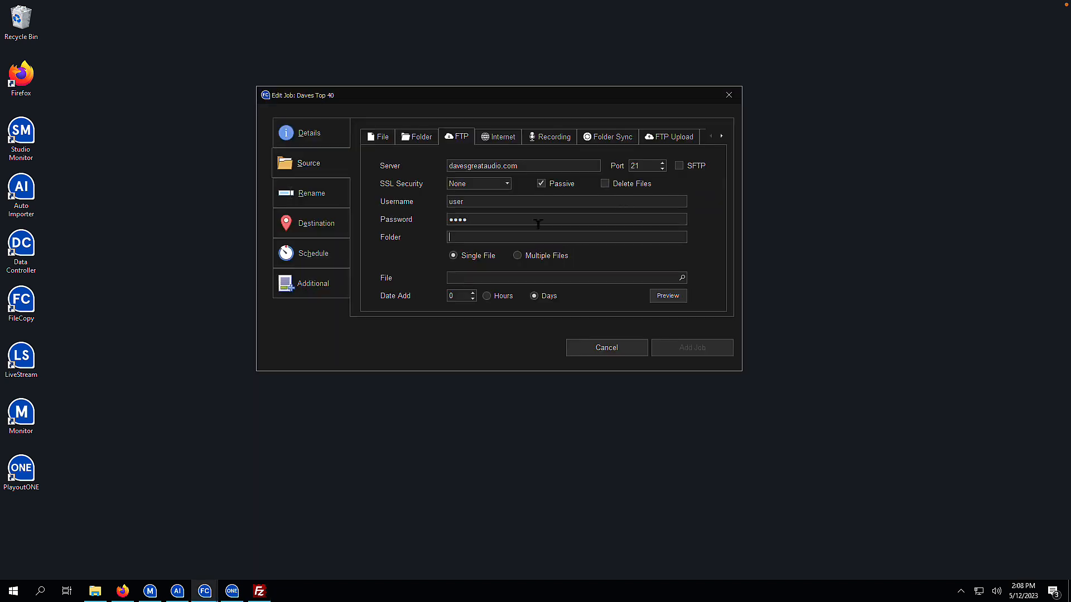
pyautogui.write('/downloads/shows/daves top 40/2023-05-13')
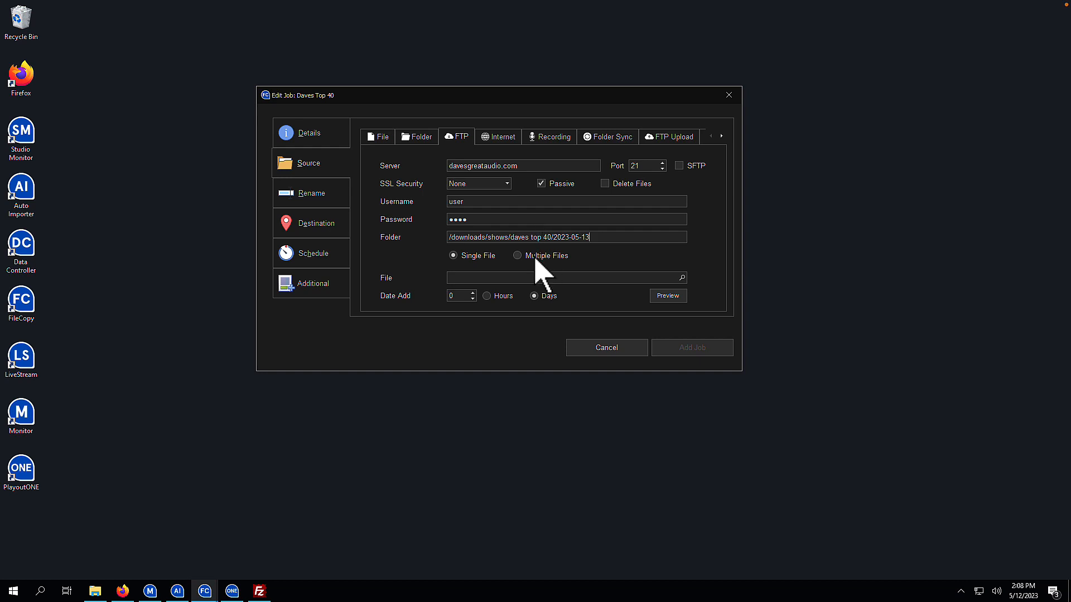
pyautogui.click(534, 256)
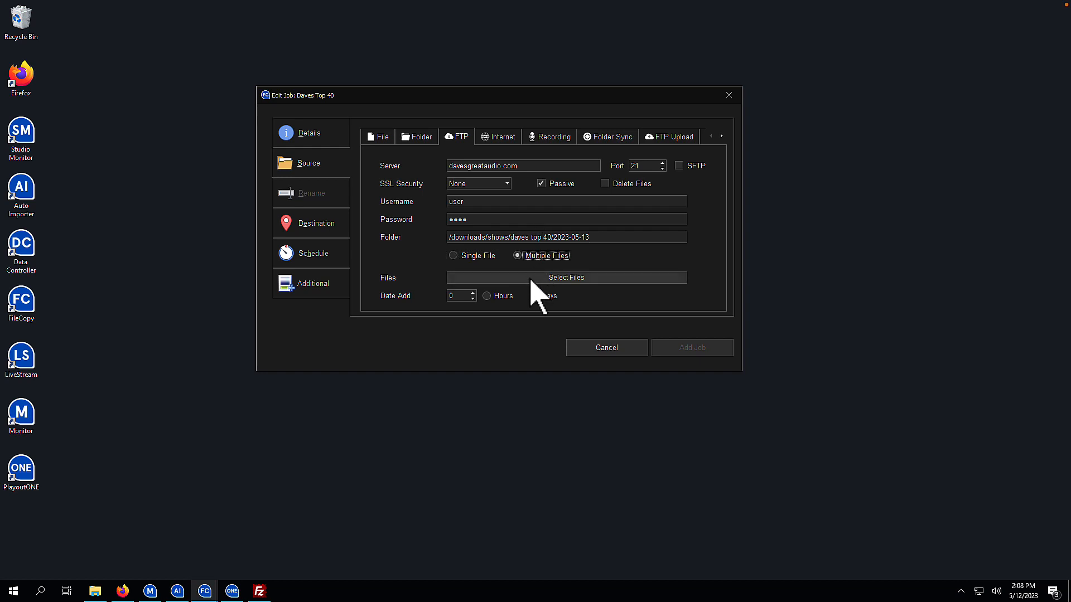
pyautogui.click(530, 278)
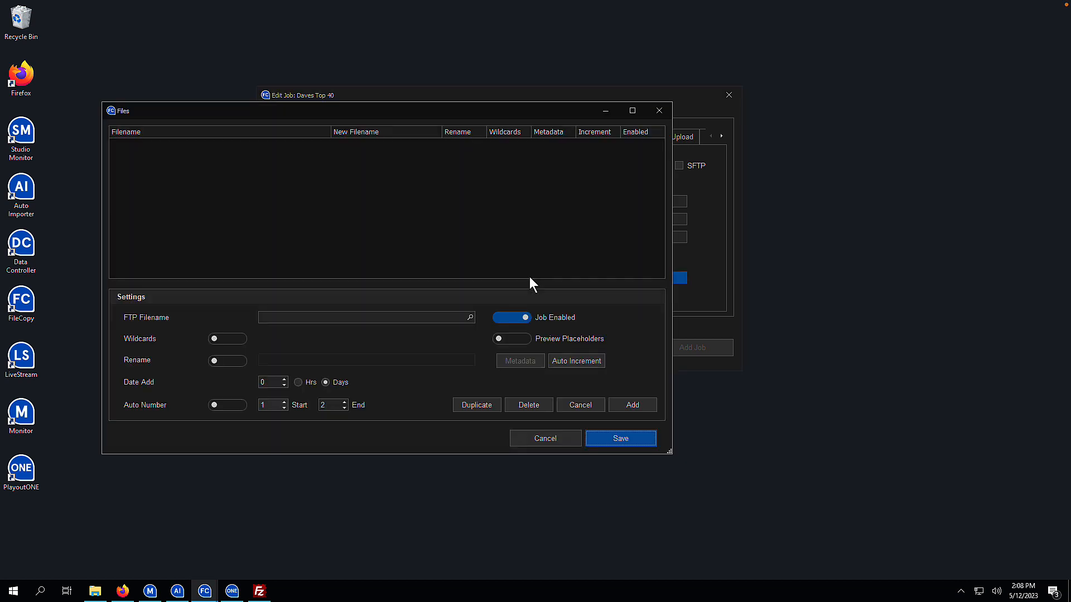
# - Add 2023-05-13 HR1 SEG1.wav to the file list, renamed to DGAH1S1
pyautogui.click(472, 317)
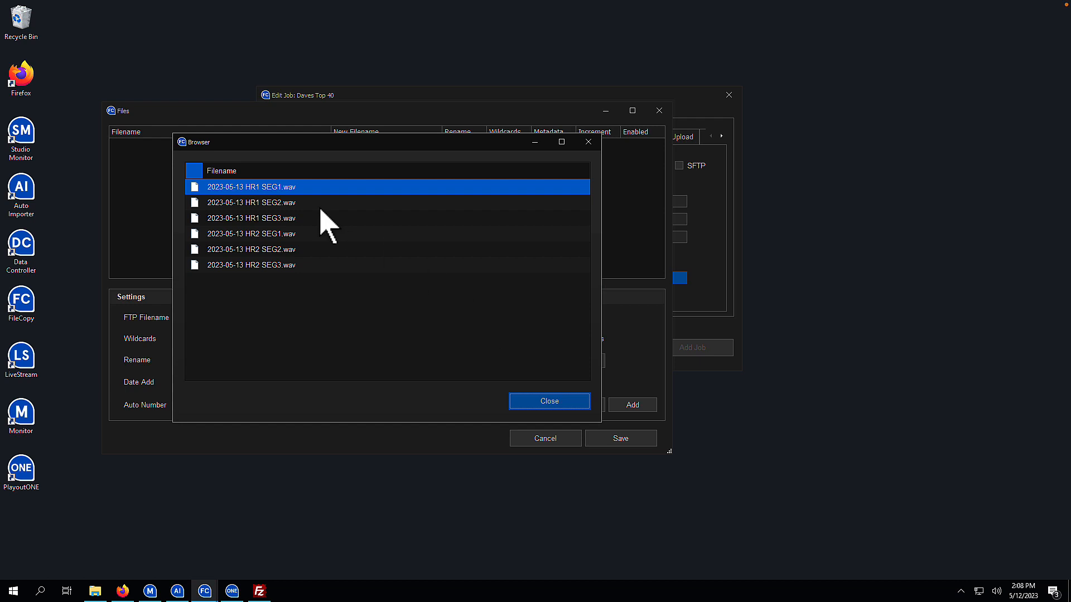
pyautogui.doubleClick(277, 190)
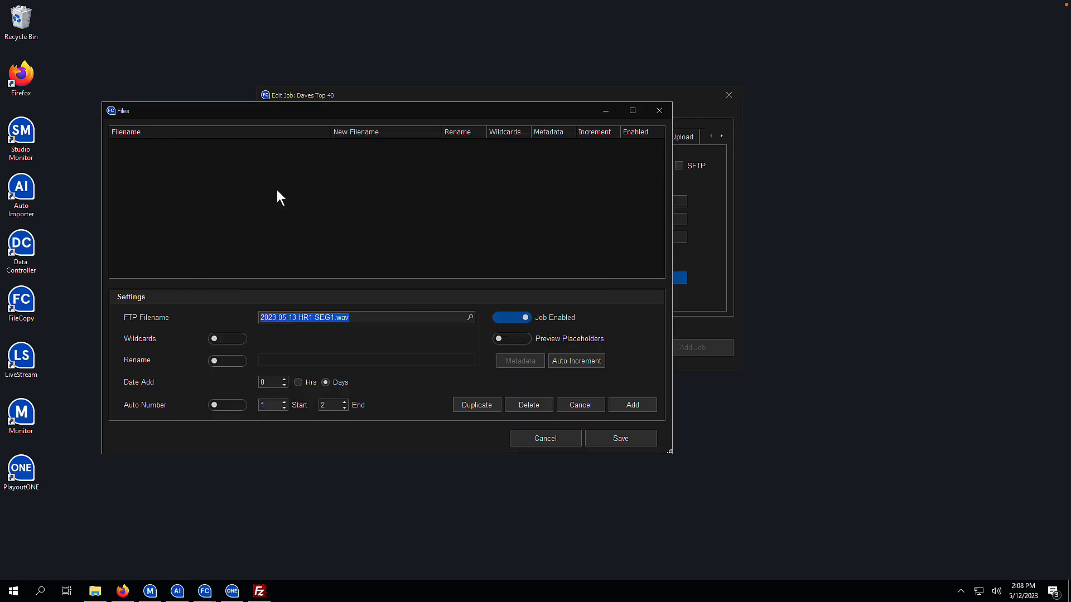
pyautogui.click(237, 361)
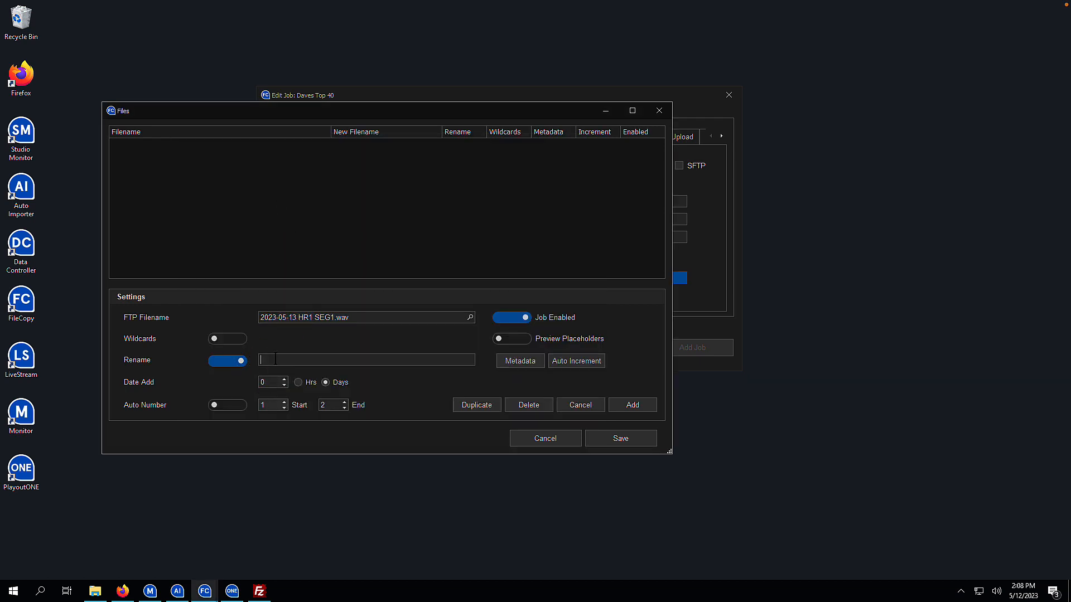
pyautogui.write('DGAS')
pyautogui.press('BackSpace')
pyautogui.write('H1S1')
pyautogui.click(617, 405)
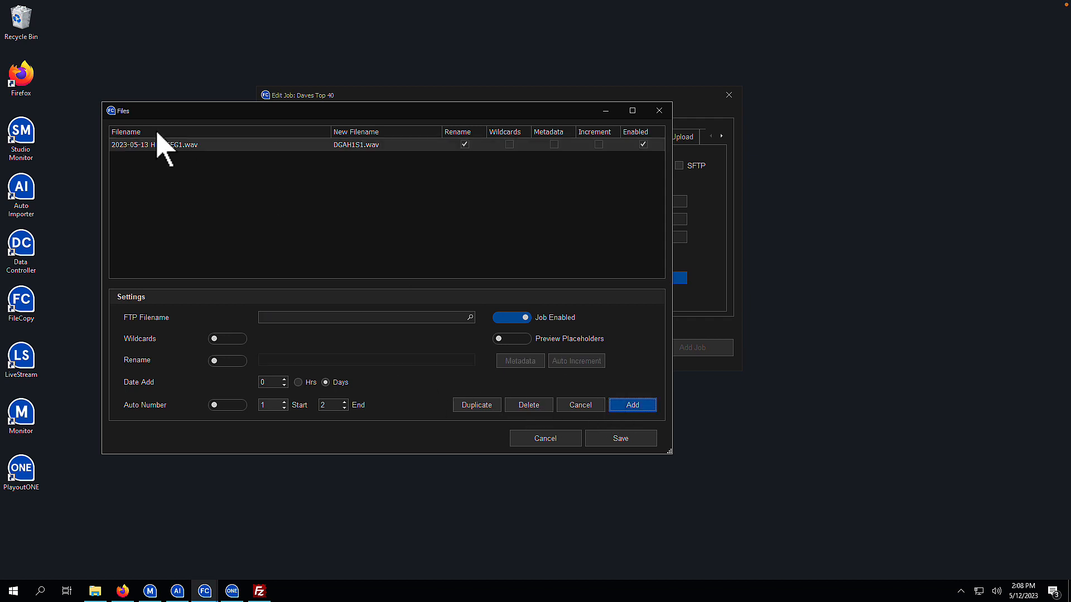
# - Duplicate the entry to add HR1 SEG2.wav, renamed to DGAH1S2
pyautogui.click(178, 148)
pyautogui.click(477, 405)
pyautogui.click(468, 317)
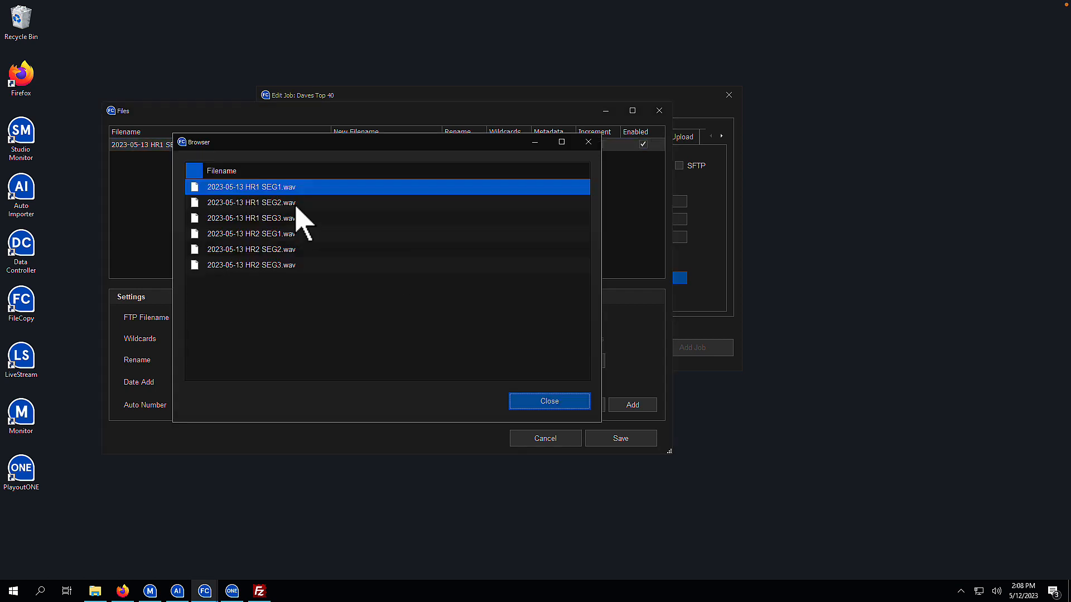
pyautogui.doubleClick(296, 203)
pyautogui.click(295, 361)
pyautogui.press('BackSpace')
pyautogui.write('2')
pyautogui.click(618, 406)
# - Duplicate the entry to add HR1 SEG3.wav, renamed to DGAH1S3
pyautogui.click(345, 159)
pyautogui.click(476, 405)
pyautogui.click(470, 317)
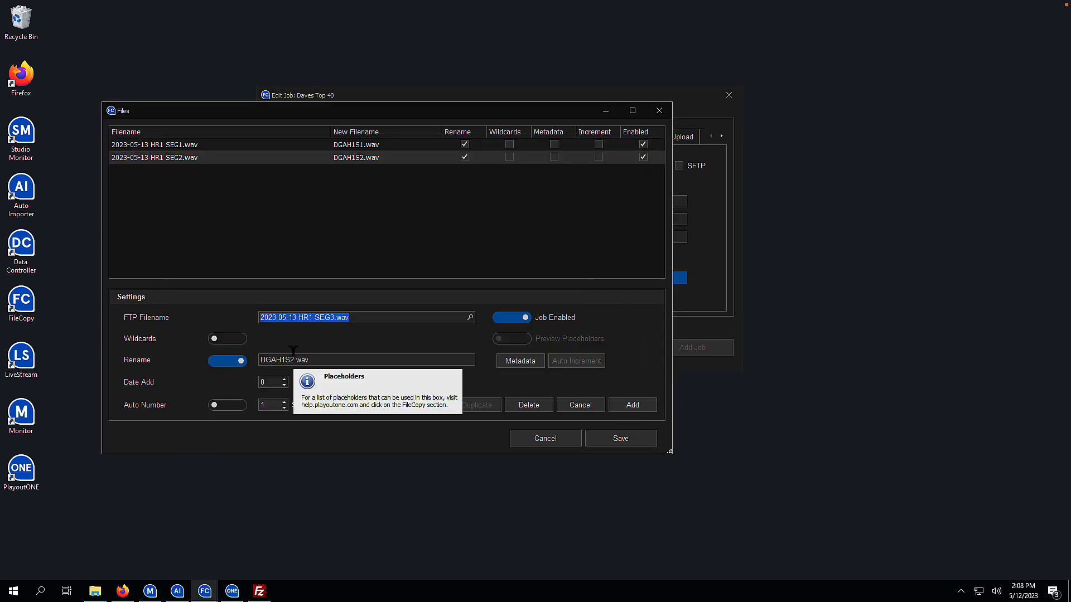
pyautogui.click(292, 360)
pyautogui.write('3')
pyautogui.click(624, 406)
pyautogui.click(356, 171)
# - Add 2023-05-13 HR2 SEG1.wav as the fourth file, renamed to DGAH2S1
pyautogui.click(477, 405)
pyautogui.click(470, 317)
pyautogui.doubleClick(296, 233)
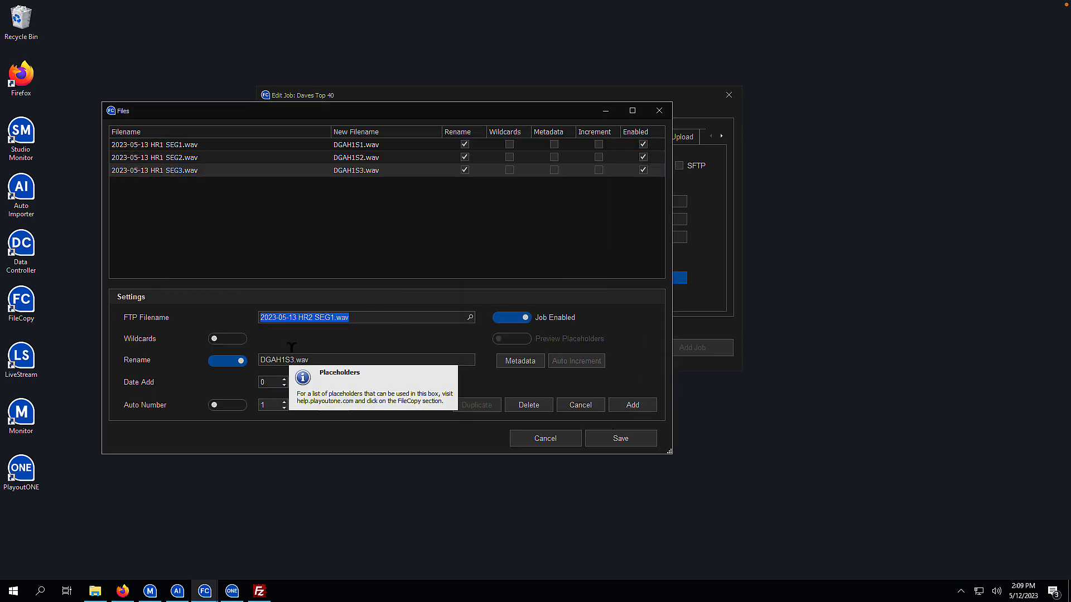
pyautogui.click(294, 360)
pyautogui.press('BackSpace')
pyautogui.press('BackSpace')
pyautogui.press('BackSpace')
pyautogui.write('2S1')
pyautogui.click(625, 405)
# - Add HR2 SEG2.wav as the fifth file, renamed to DGAH2S2
pyautogui.click(357, 183)
pyautogui.click(487, 403)
pyautogui.click(334, 318)
pyautogui.write('2')
pyautogui.click(293, 361)
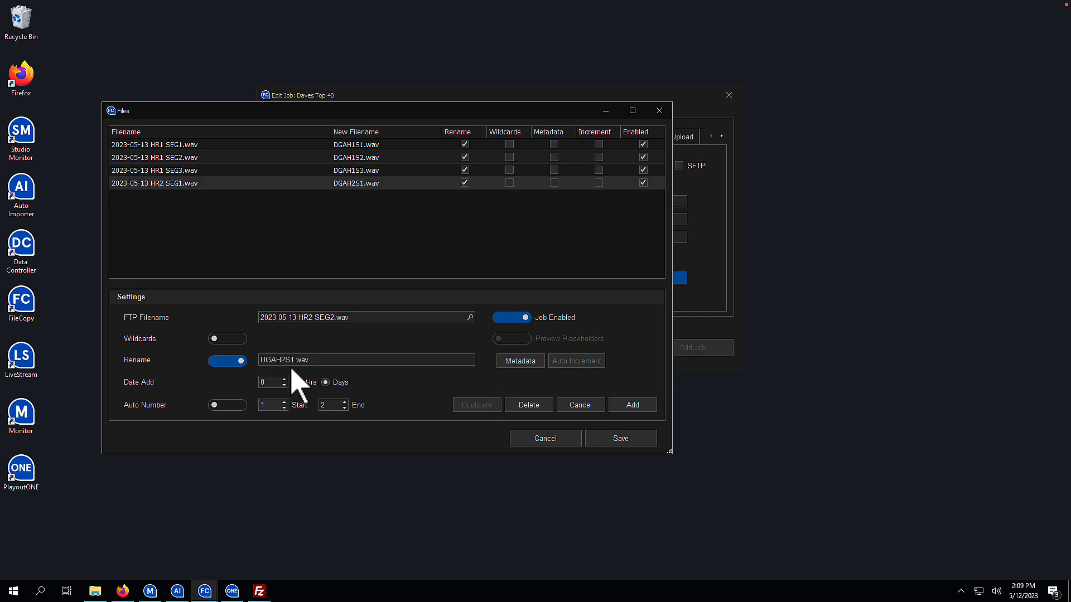
pyautogui.write('2')
pyautogui.click(624, 405)
pyautogui.click(379, 196)
# - Add HR2 SEG3.wav as the sixth file, renamed to DGAH2S3, and save the file list
pyautogui.click(466, 404)
pyautogui.click(470, 317)
pyautogui.doubleClick(296, 257)
pyautogui.click(294, 361)
pyautogui.press('BackSpace')
pyautogui.write('3')
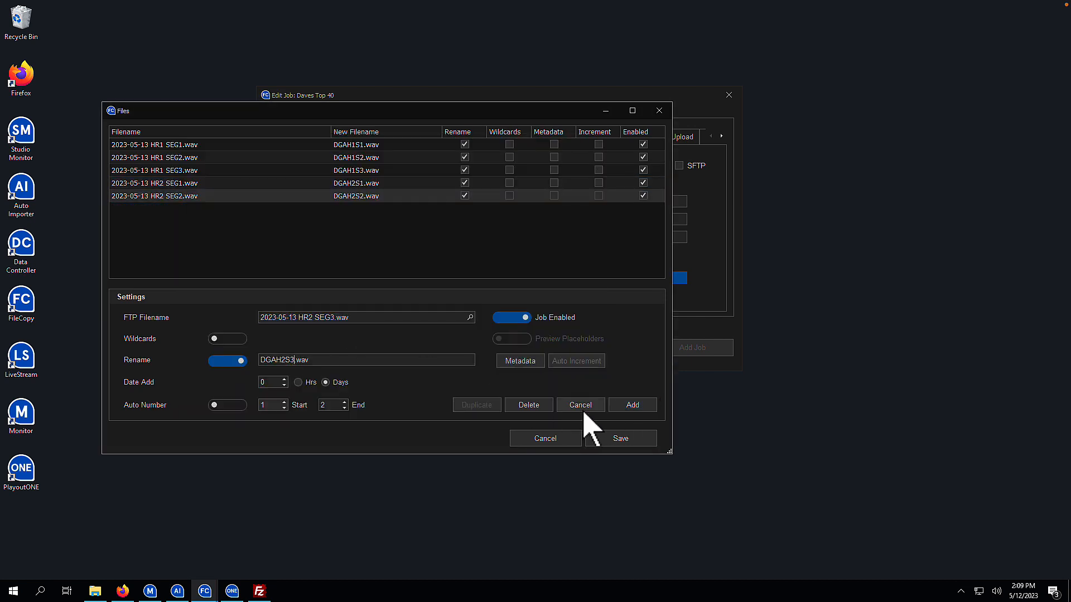
pyautogui.click(629, 403)
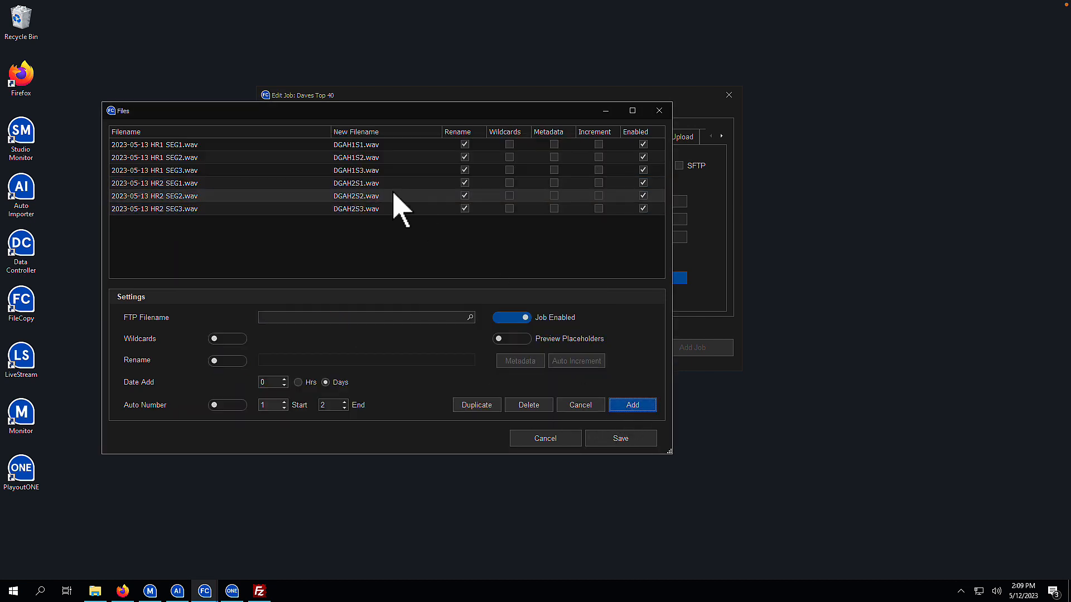
pyautogui.click(615, 445)
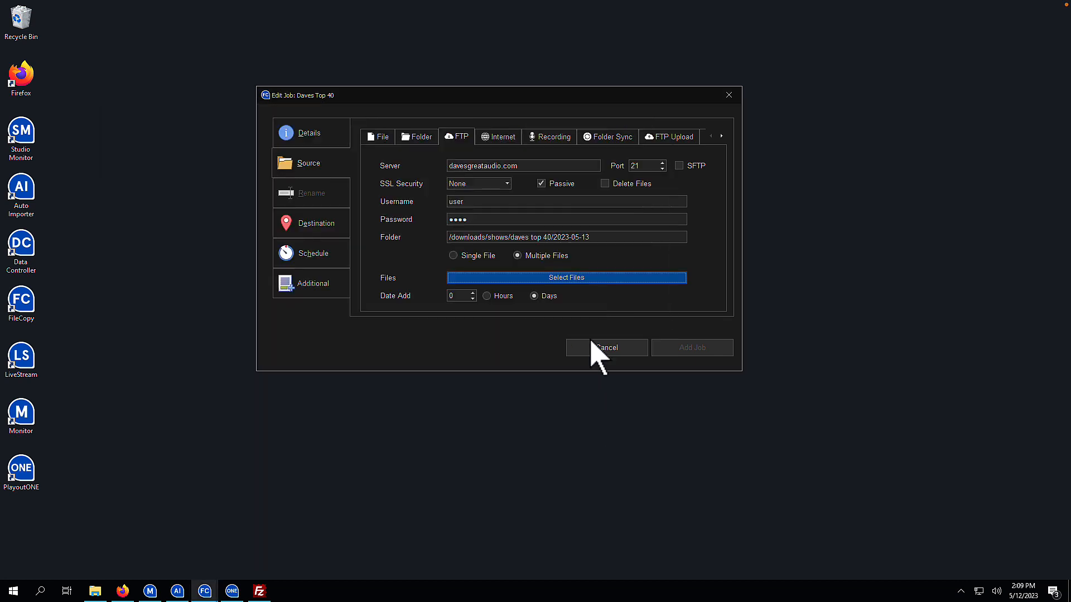
# - Set the job's destination to the Auto Importer's Show Import
pyautogui.click(341, 230)
pyautogui.click(445, 154)
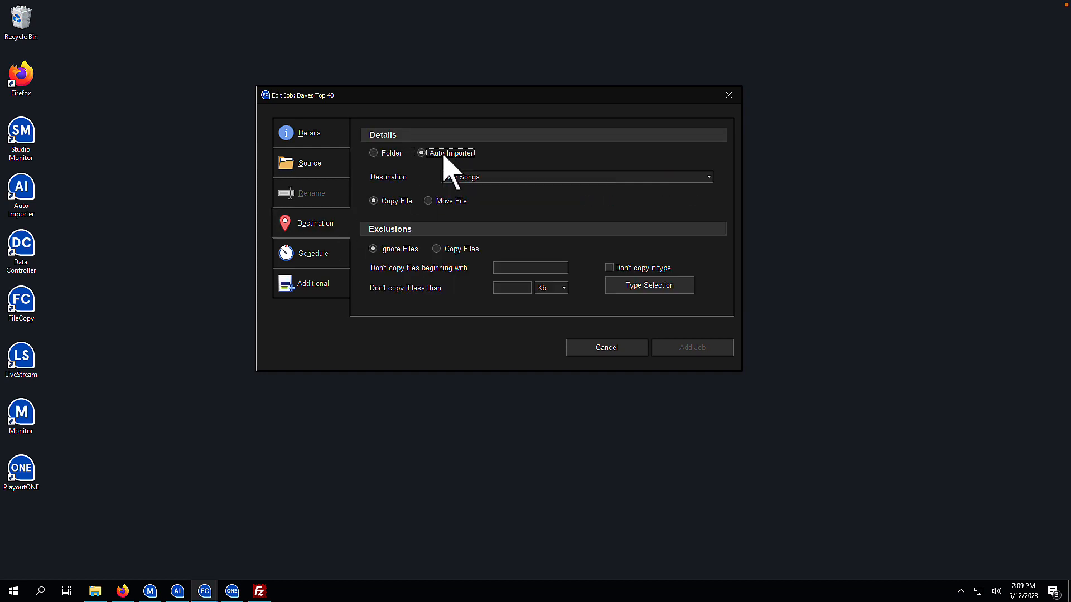
pyautogui.click(709, 177)
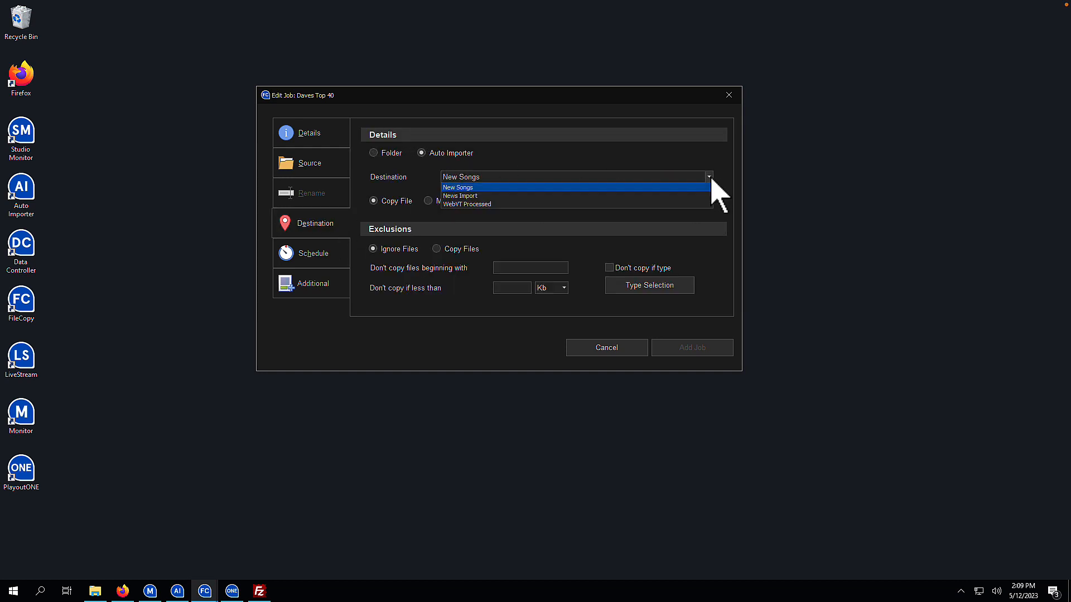
pyautogui.click(654, 194)
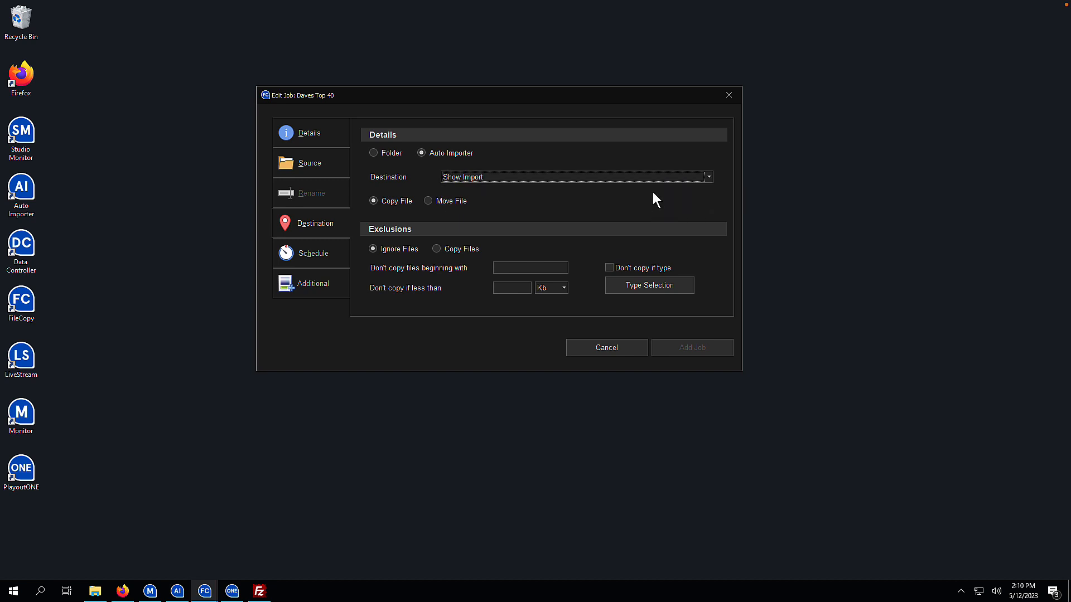
# - Schedule the job for Fridays at 11:00 and save the Daves Top 40 job
pyautogui.click(325, 258)
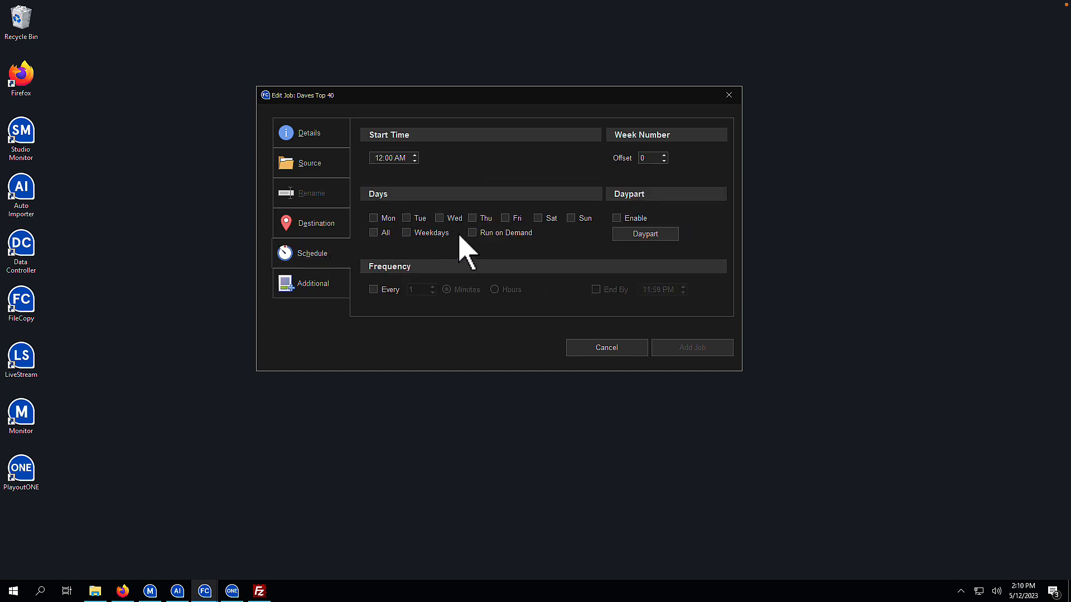
pyautogui.click(508, 220)
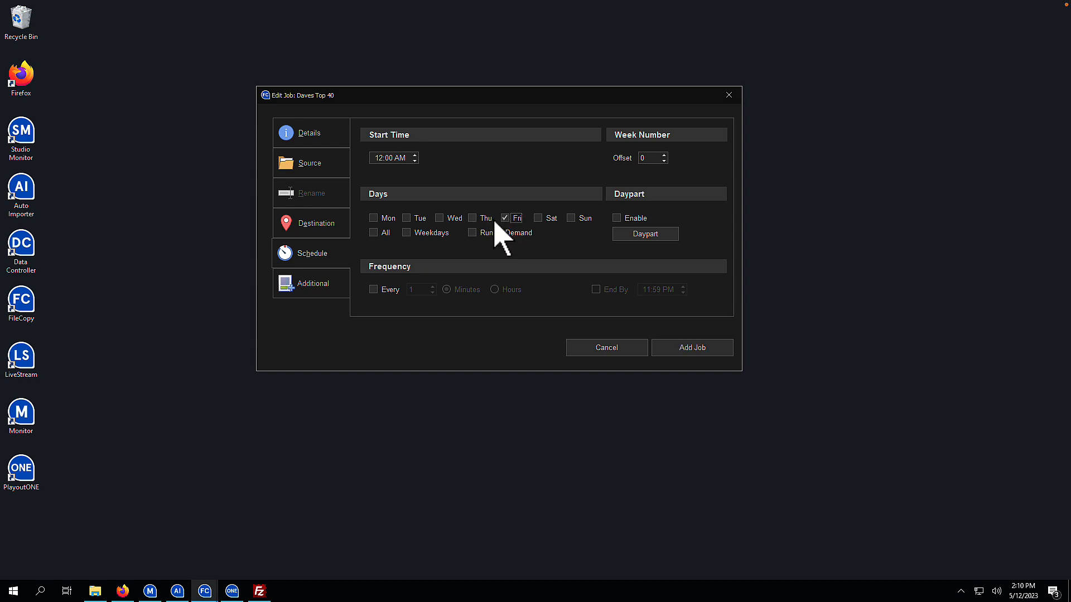
pyautogui.click(379, 158)
pyautogui.write('11')
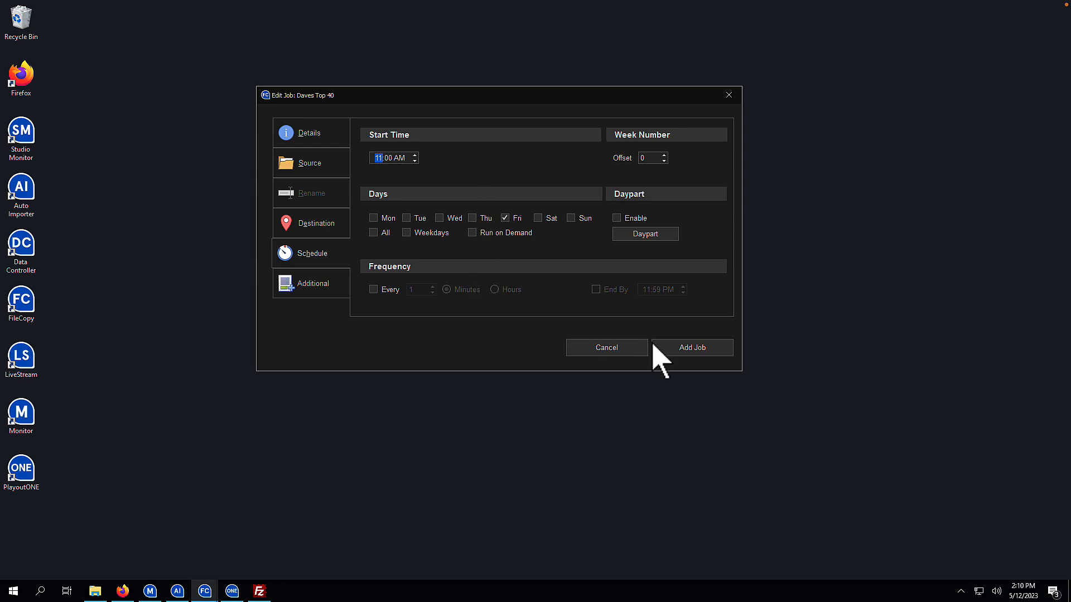
pyautogui.click(664, 347)
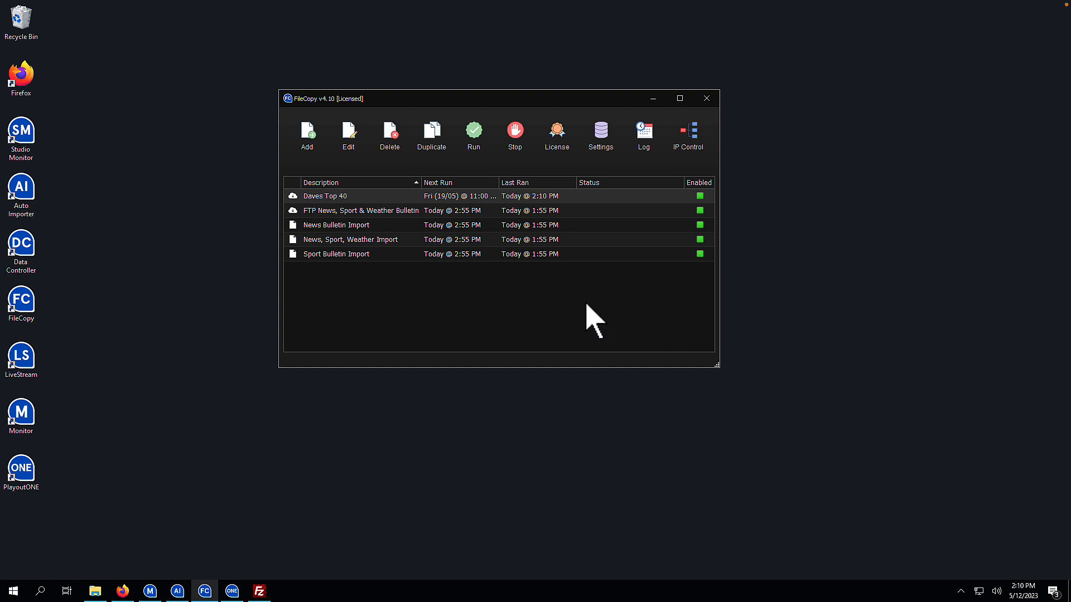
# - Run Daves Top 40 now, acknowledge each file-copied message, and bring up Auto Importer
pyautogui.click(453, 198)
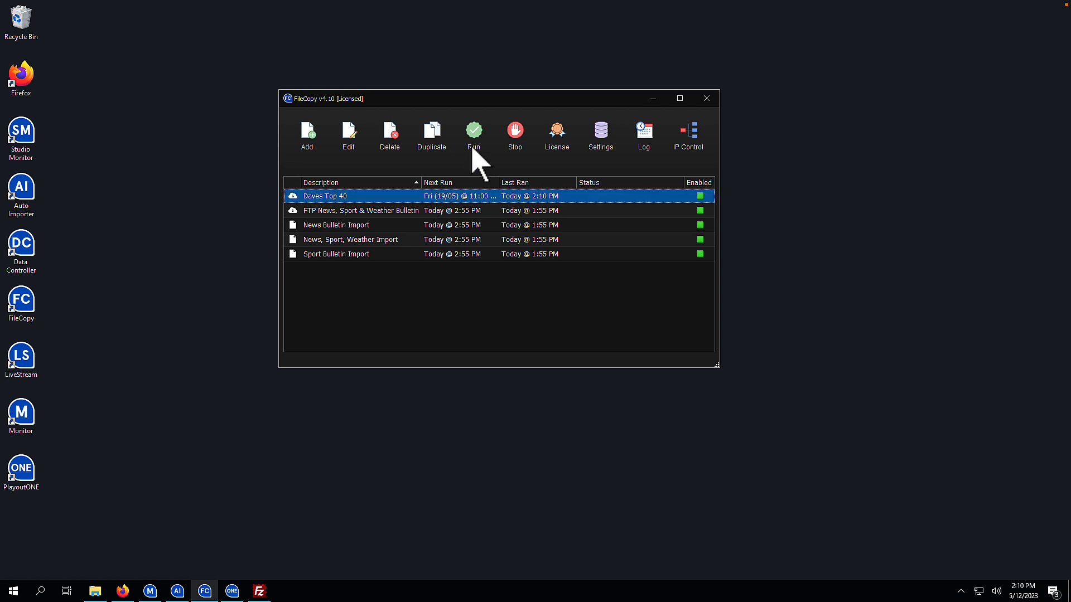
pyautogui.click(473, 144)
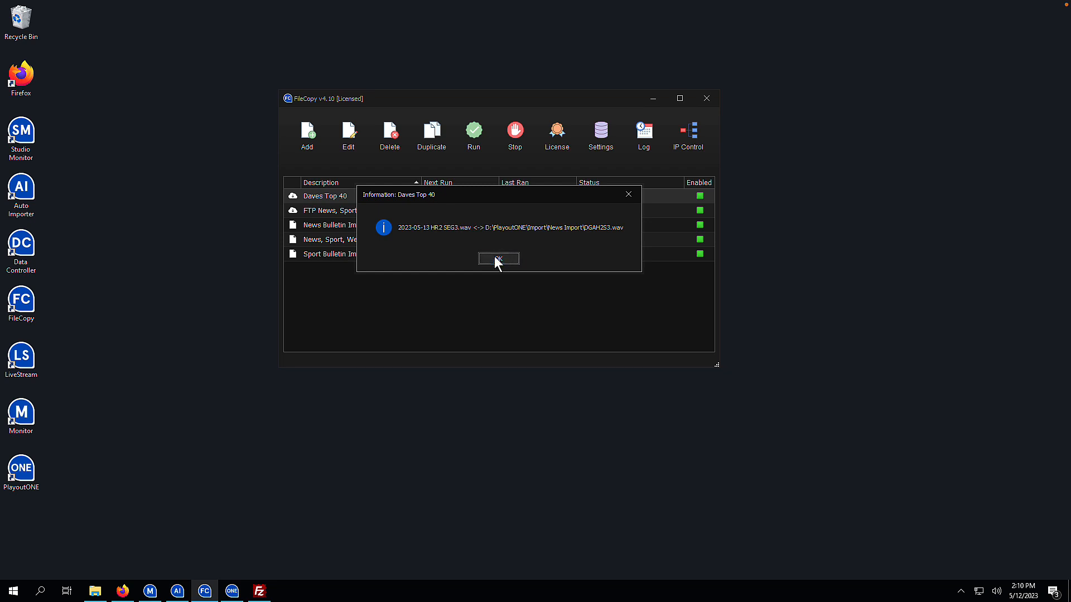
pyautogui.click(494, 257)
pyautogui.click(497, 260)
pyautogui.click(496, 259)
pyautogui.click(495, 259)
pyautogui.click(496, 261)
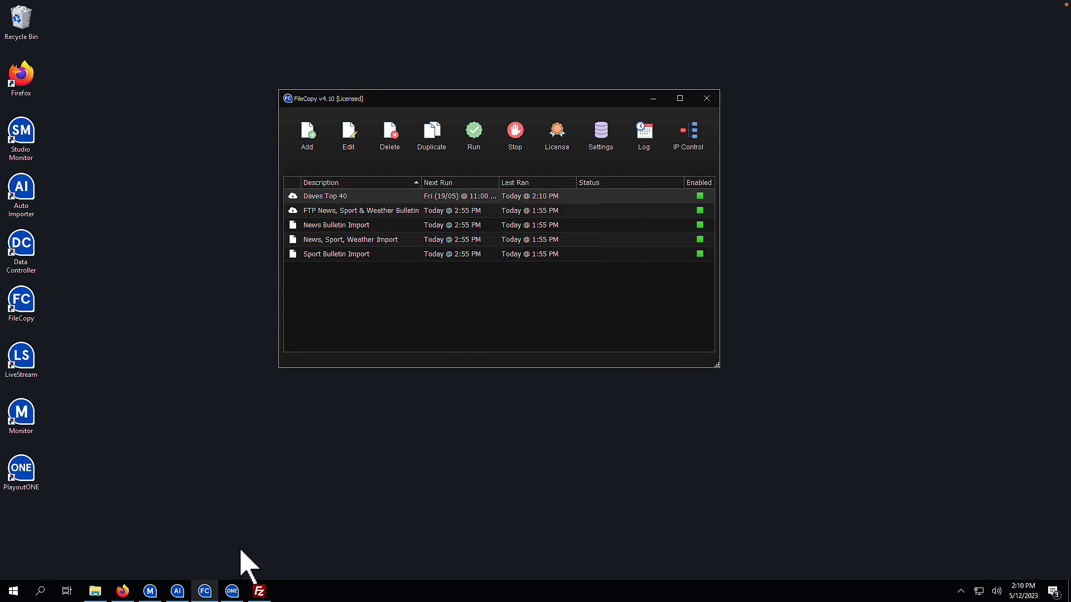
pyautogui.click(177, 591)
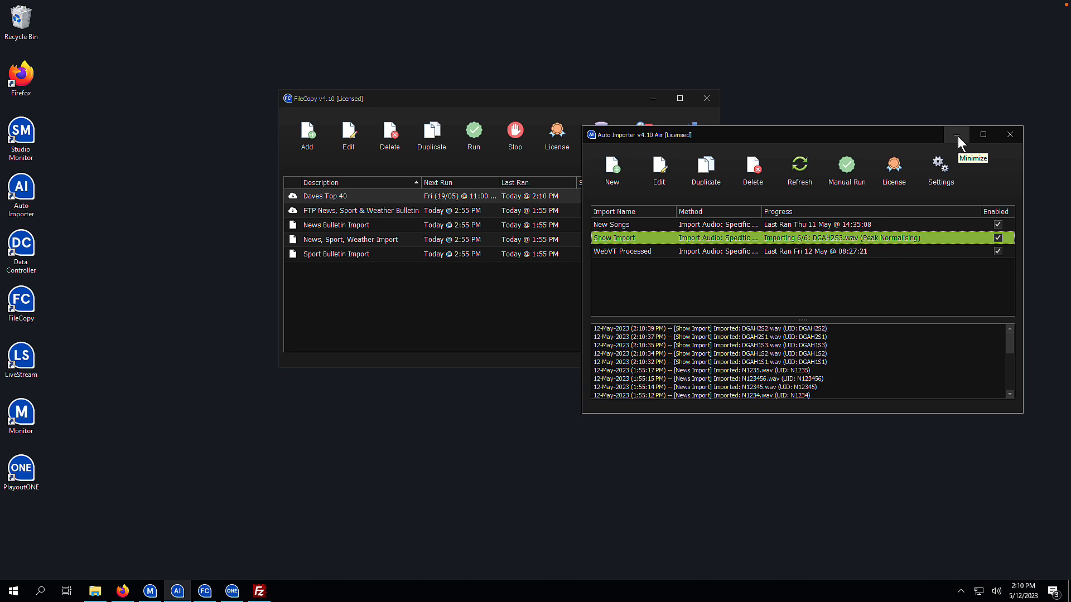
# - Minimise Auto Importer once Show Import has finished importing the DGAH segment files
pyautogui.click(956, 136)
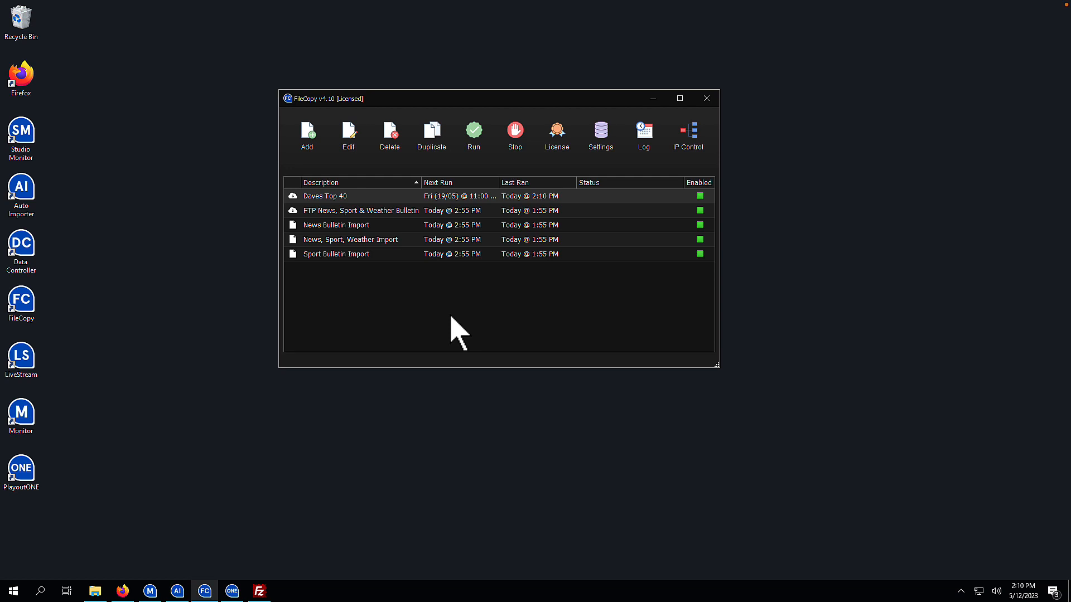
# - Check the server's 2023-05-20 folder in FileZilla for next week's six segment files
pyautogui.click(261, 592)
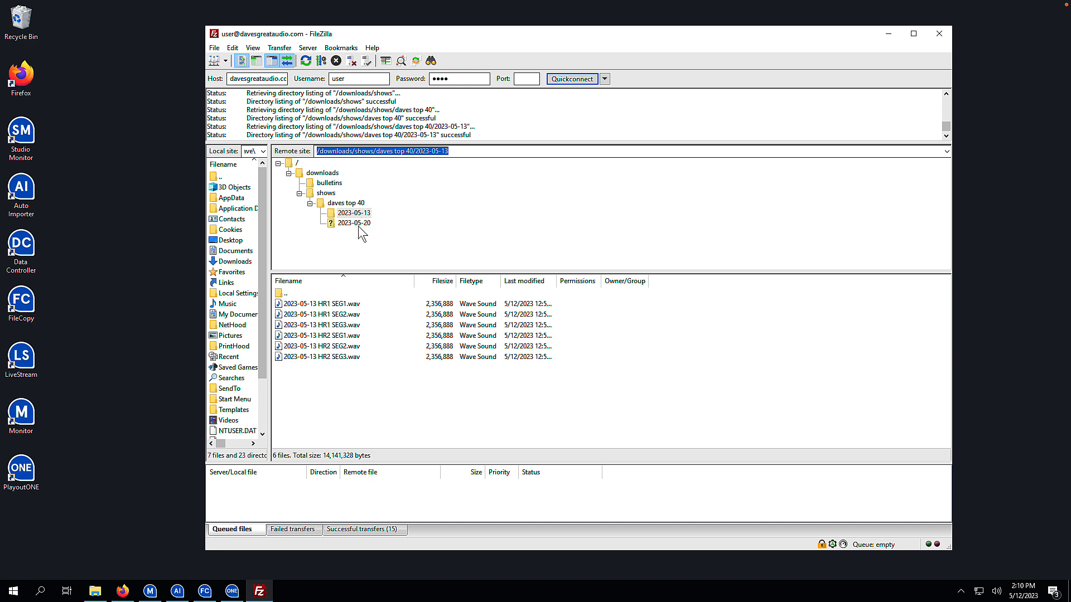
pyautogui.click(355, 224)
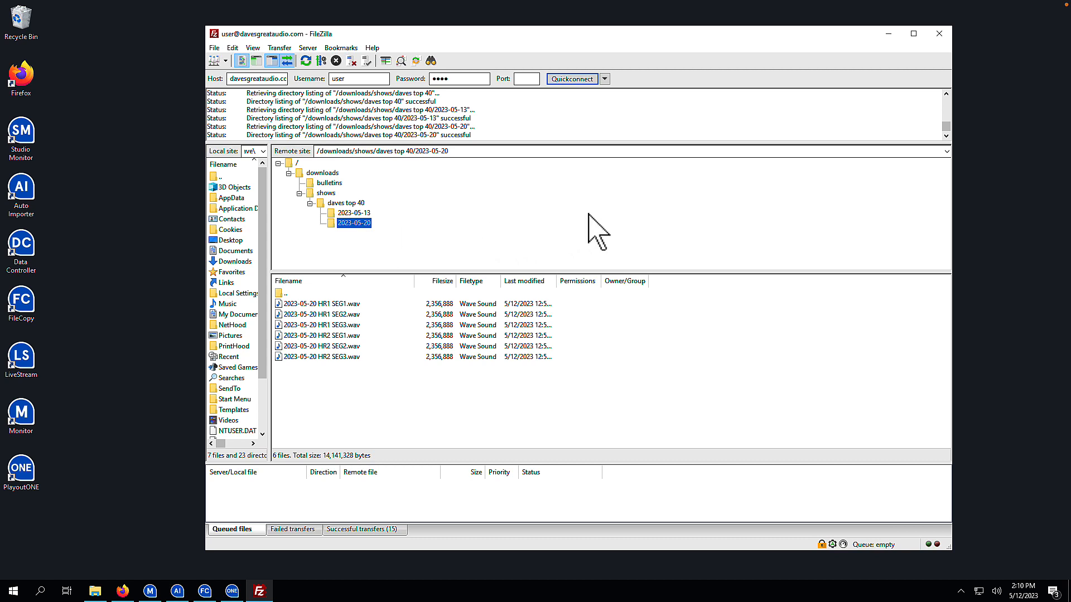
pyautogui.click(887, 35)
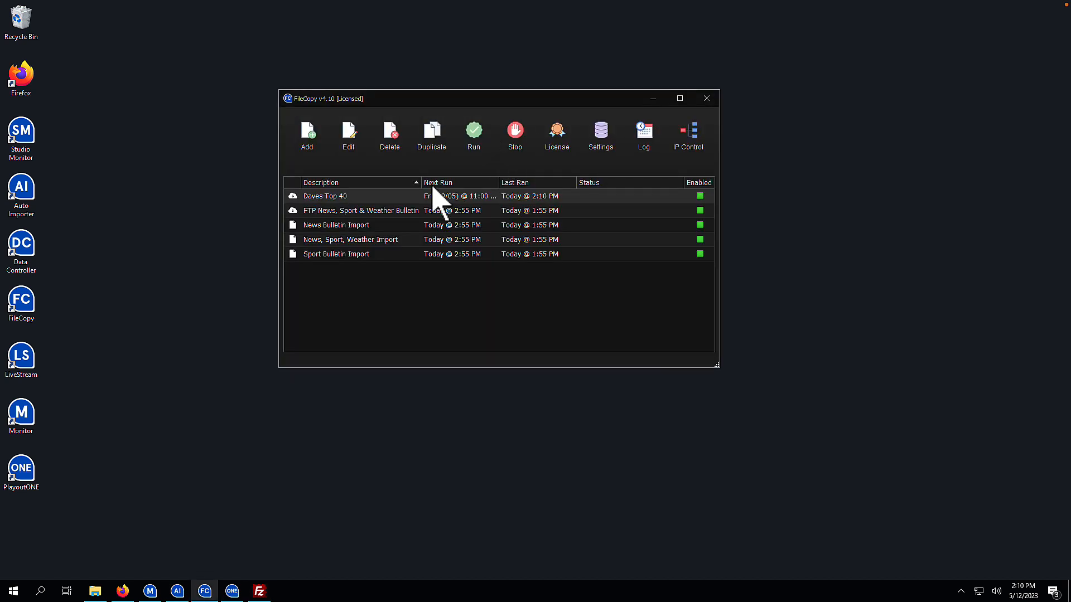
# - Edit Daves Top 40's source folder so the date reads {2023-05-13} in braces
pyautogui.doubleClick(406, 195)
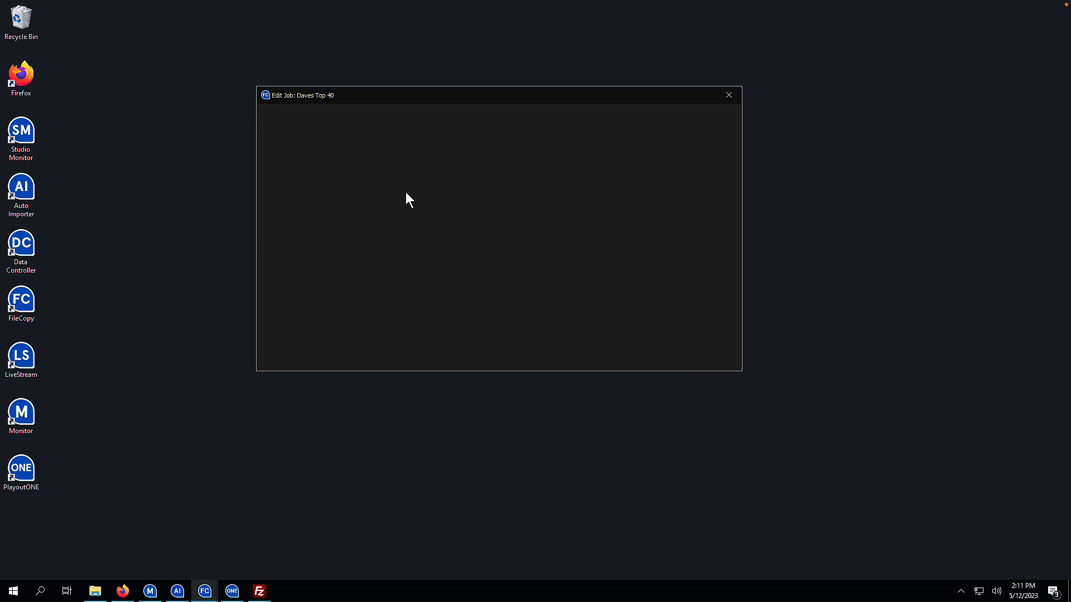
pyautogui.click(344, 172)
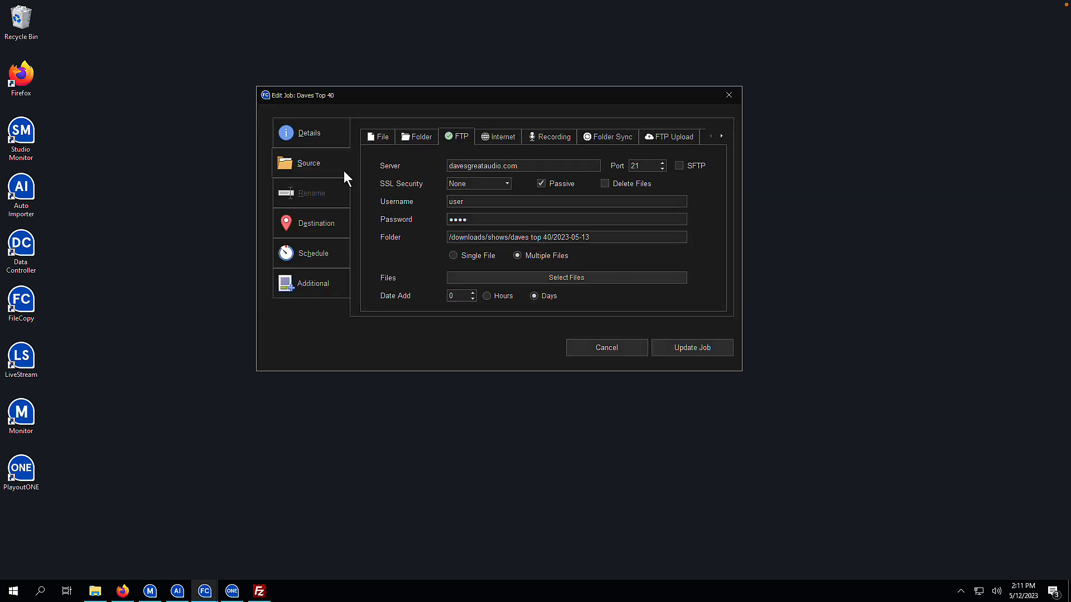
pyautogui.moveTo(557, 229)
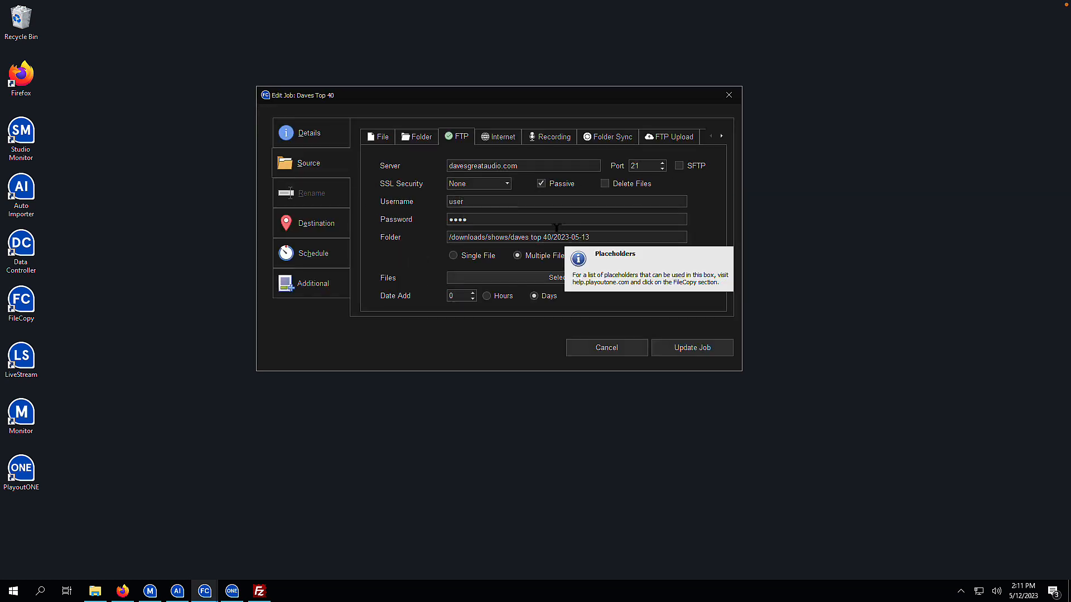
pyautogui.click(554, 237)
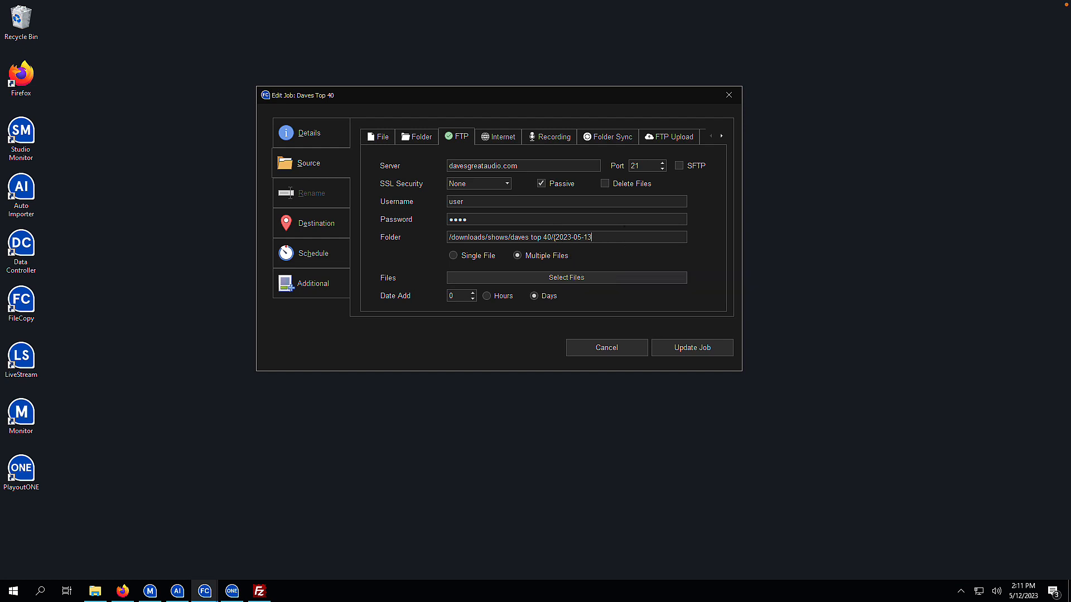
pyautogui.write('{2023-05-13}')
# - Read the Date Add date-format codes in the Aiir Support article, then return to the job editor
pyautogui.click(124, 591)
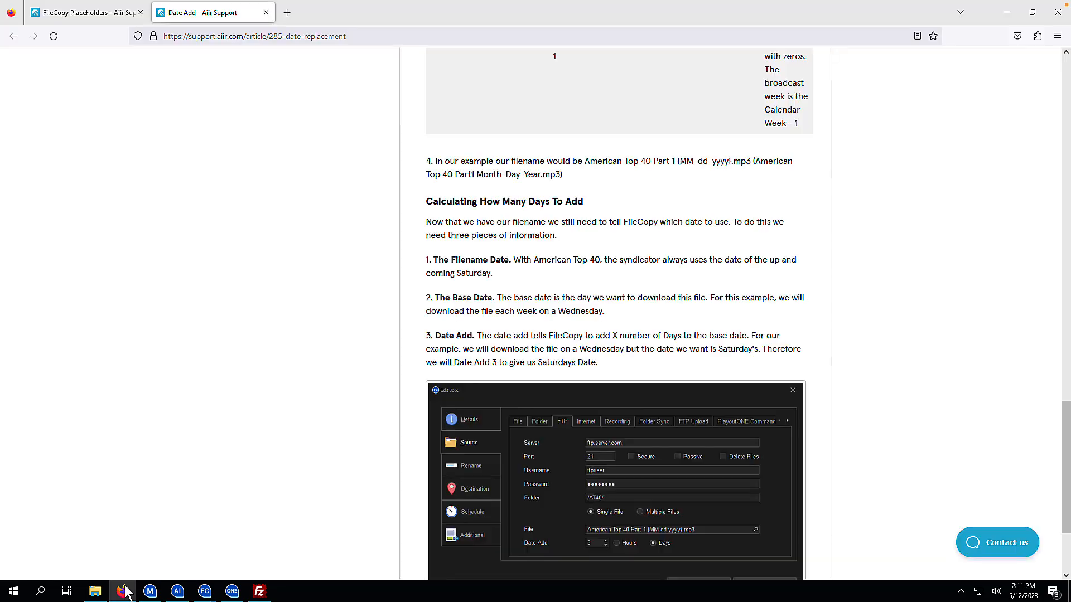
pyautogui.scroll(15, 473, 334)
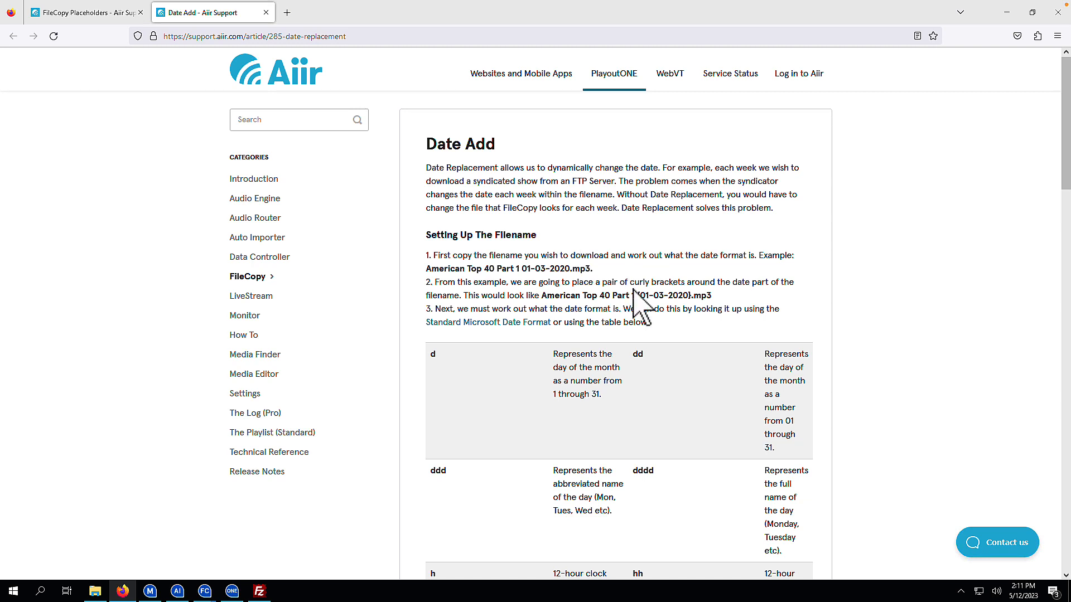
pyautogui.scroll(-3, 632, 287)
pyautogui.scroll(-1, 632, 287)
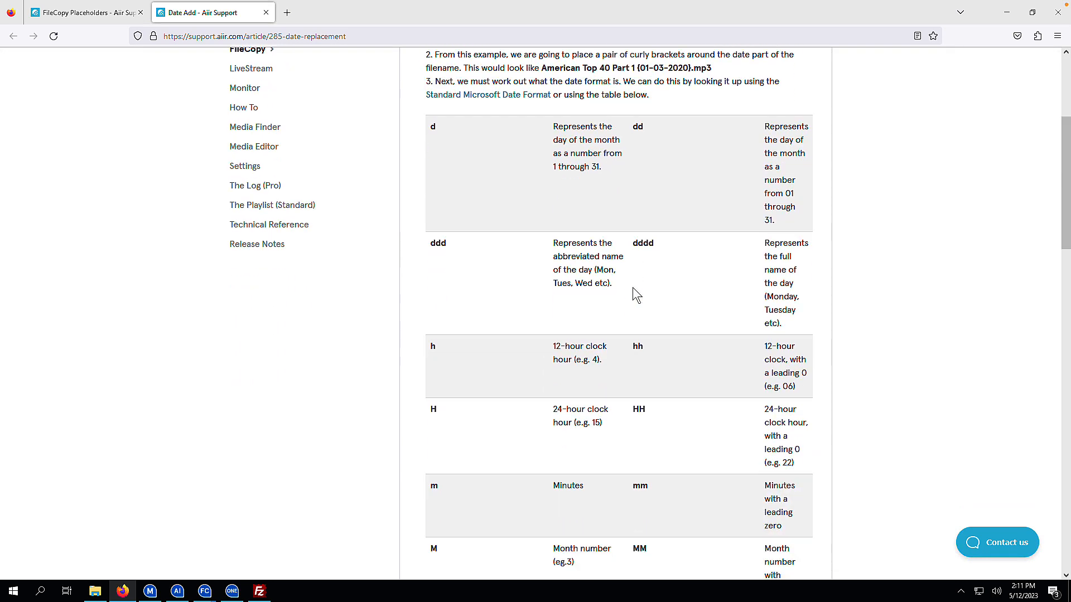
pyautogui.scroll(-6, 632, 287)
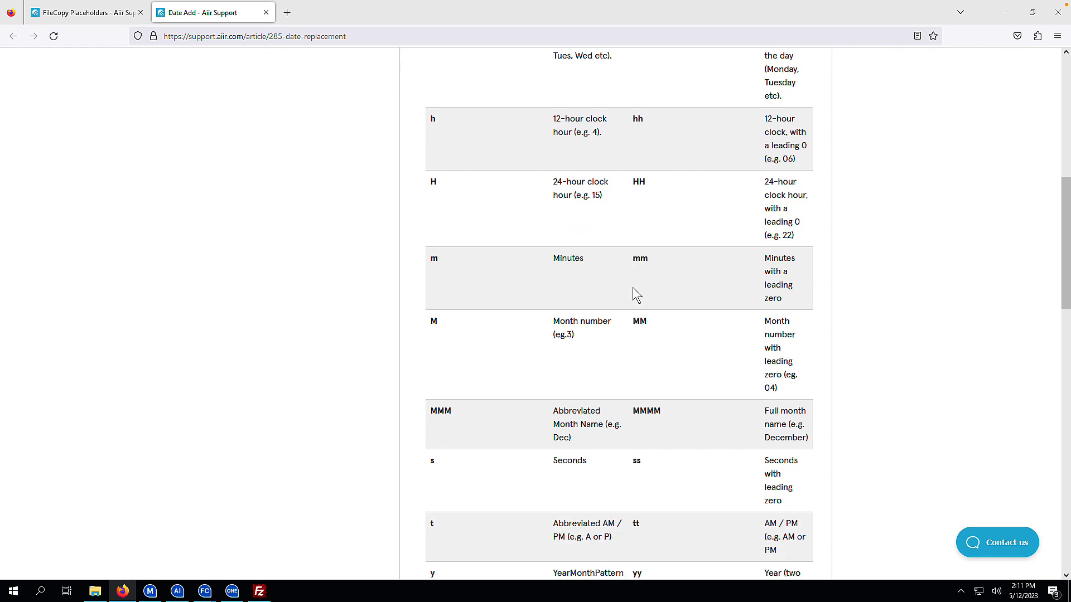
pyautogui.scroll(-6, 632, 287)
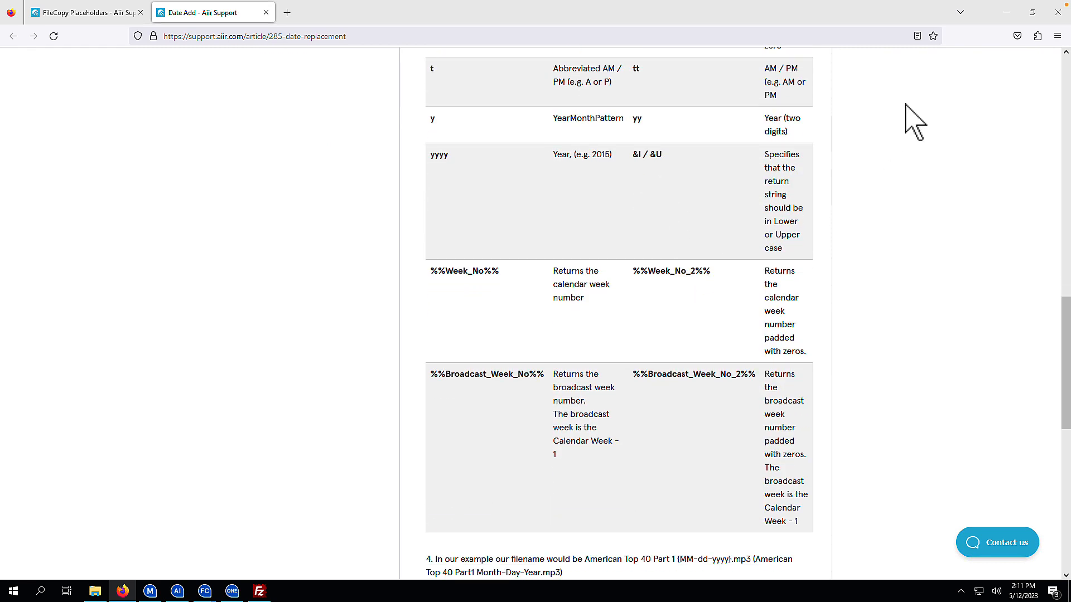
pyautogui.click(1006, 12)
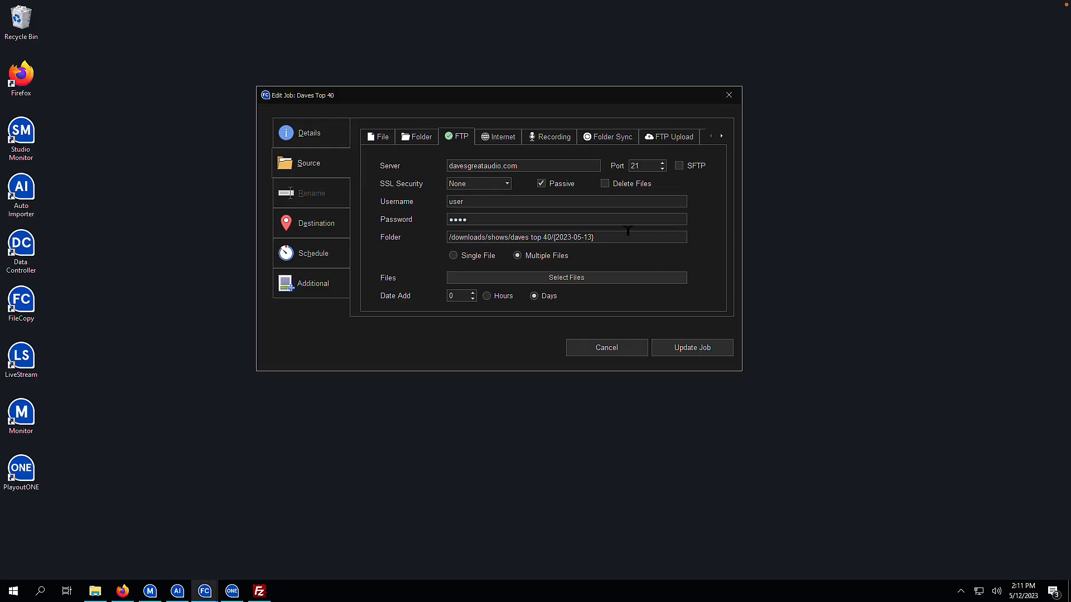
# - Change the source Folder date from 2023-05-13 to {yyyy-MM-dd}, then bring FileZilla forward
pyautogui.click(569, 236)
pyautogui.press('BackSpace')
pyautogui.press('BackSpace')
pyautogui.press('BackSpace')
pyautogui.press('BackSpace')
pyautogui.write('yyyy')
pyautogui.press('Right')
pyautogui.press('Right')
pyautogui.press('Right')
pyautogui.press('Right')
pyautogui.press('BackSpace')
pyautogui.press('BackSpace')
pyautogui.press('BackSpace')
pyautogui.write('MM-')
pyautogui.press('Delete')
pyautogui.press('Delete')
pyautogui.write('dd')
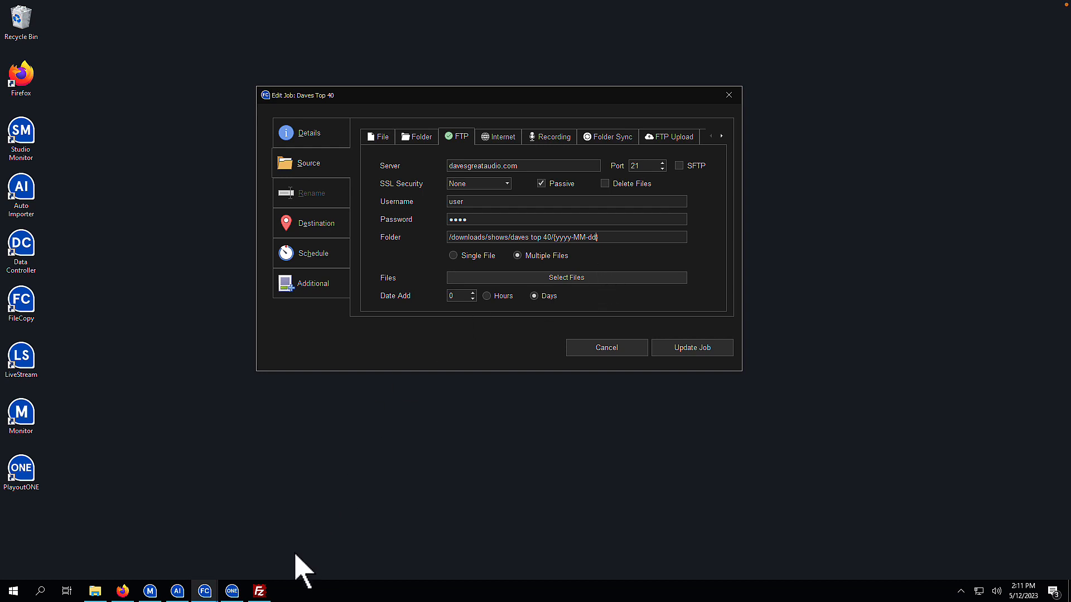
pyautogui.click(259, 590)
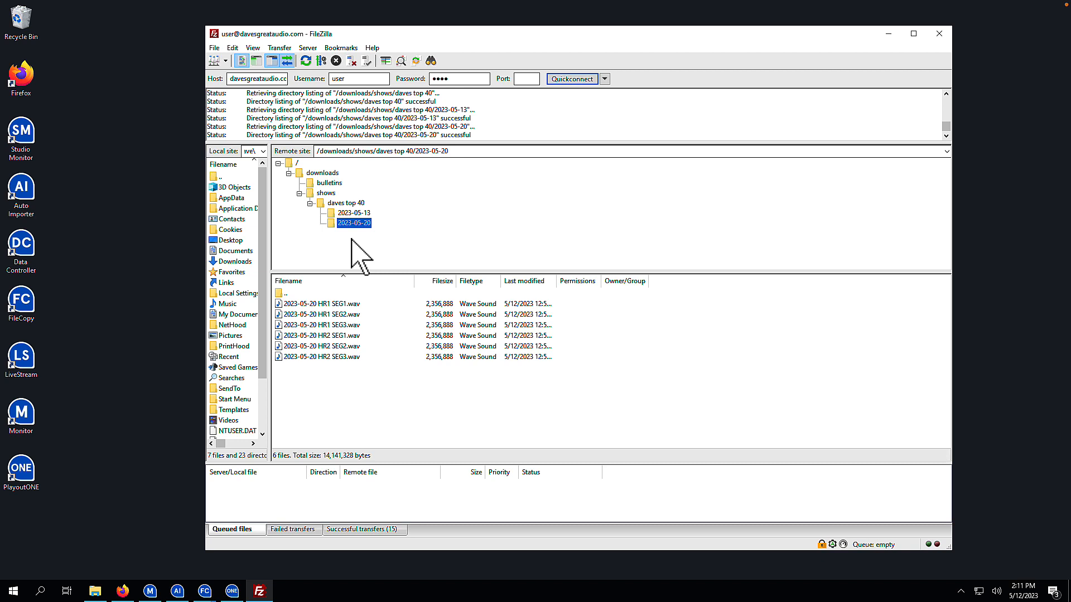
# - After checking the six dated wav files in 2023-05-20, minimize FileZilla to return to the job
pyautogui.click(881, 39)
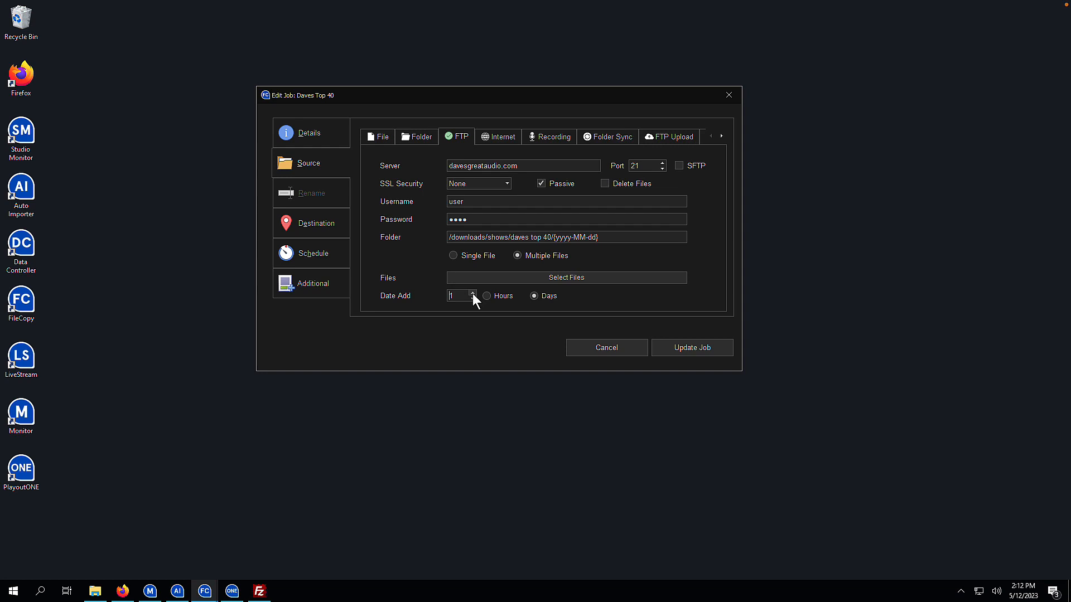
# - Open the job's six-entry Files list with Select Files
pyautogui.click(526, 278)
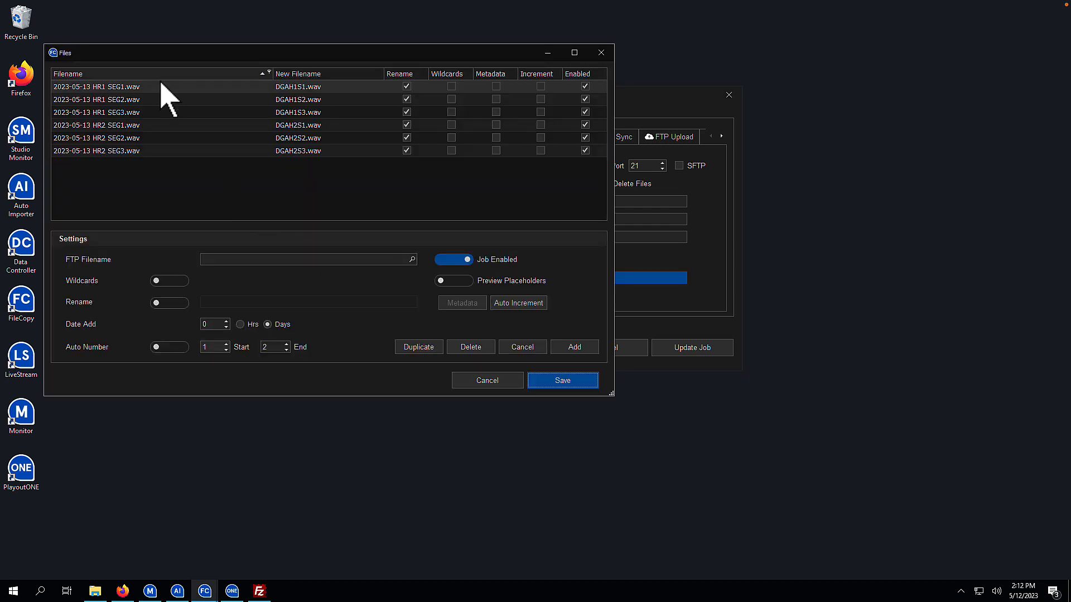
# - Change the first file's FTP filename date to {yyyy-MM-dd}, give it Date Add 1, and update it
pyautogui.click(152, 88)
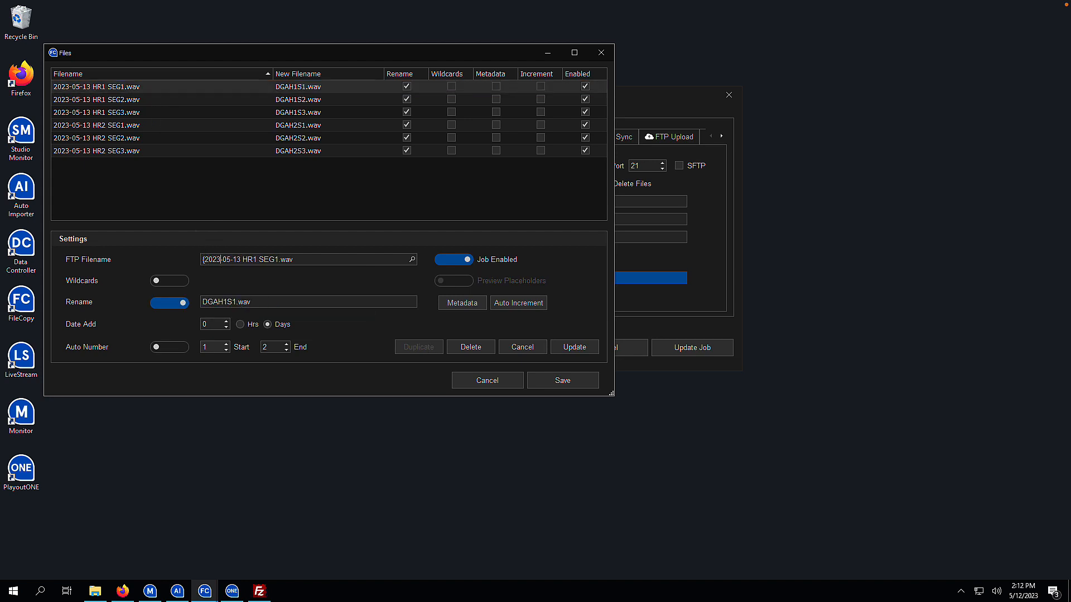
pyautogui.write('}')
pyautogui.press('BackSpace')
pyautogui.press('BackSpace')
pyautogui.press('BackSpace')
pyautogui.press('BackSpace')
pyautogui.write('yyyyy')
pyautogui.press('Right')
pyautogui.press('Right')
pyautogui.press('BackSpace')
pyautogui.press('BackSpace')
pyautogui.press('BackSpace')
pyautogui.write('MM')
pyautogui.press('Right')
pyautogui.press('Right')
pyautogui.press('BackSpace')
pyautogui.press('BackSpace')
pyautogui.write('dd')
pyautogui.click(227, 321)
pyautogui.moveTo(247, 259); pyautogui.dragTo(151, 271)
pyautogui.hotkey('ctrl', 'c')
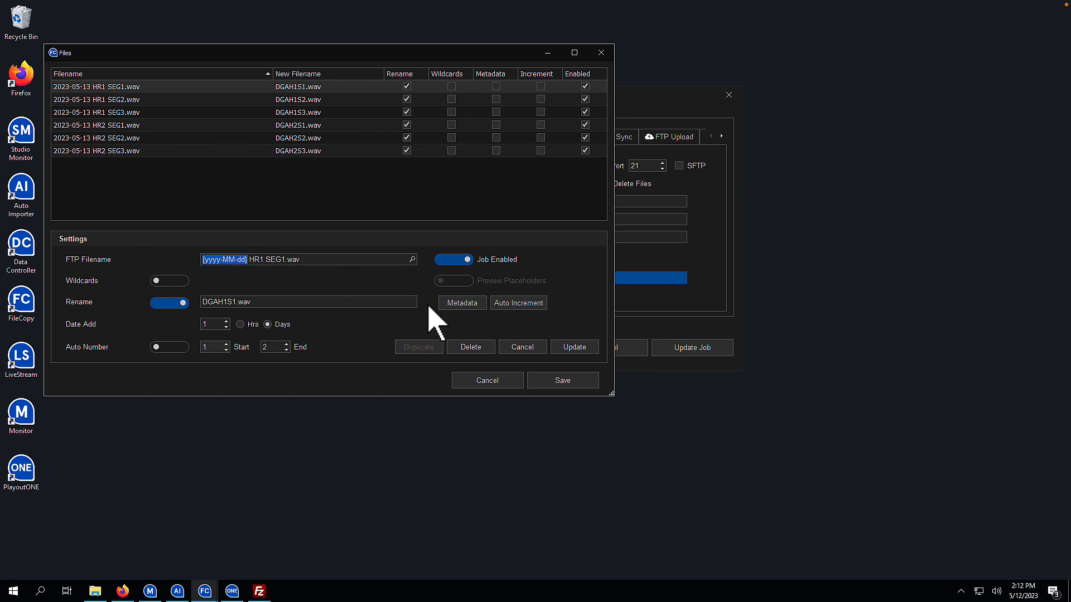
pyautogui.click(575, 347)
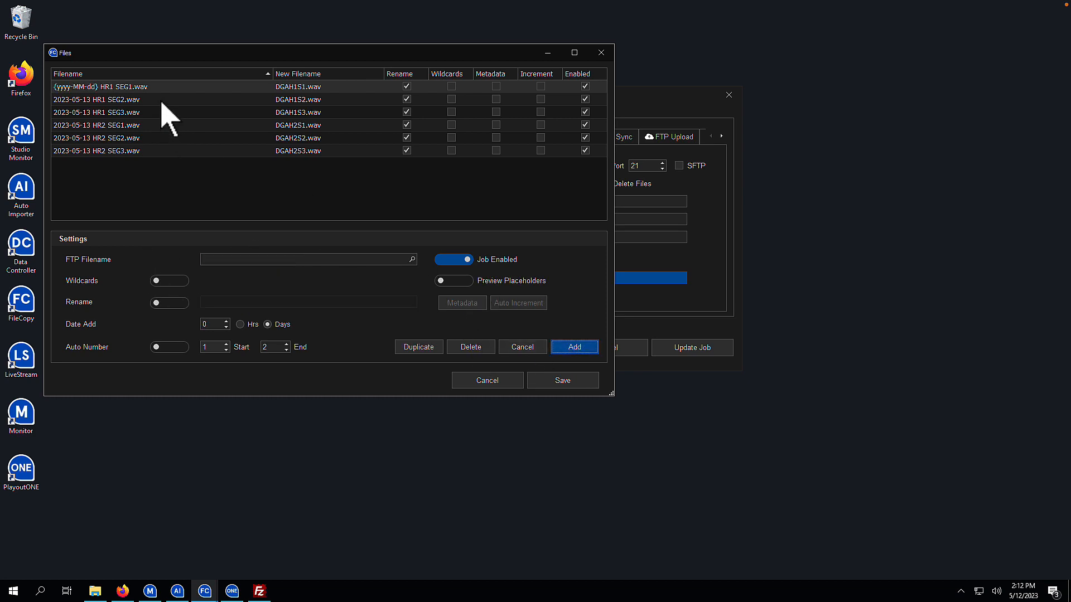
# - Paste the {yyyy-MM-dd} placeholder into the second and third filenames and update both with Date Add 1
pyautogui.click(161, 101)
pyautogui.hotkey('shift', 'Home')
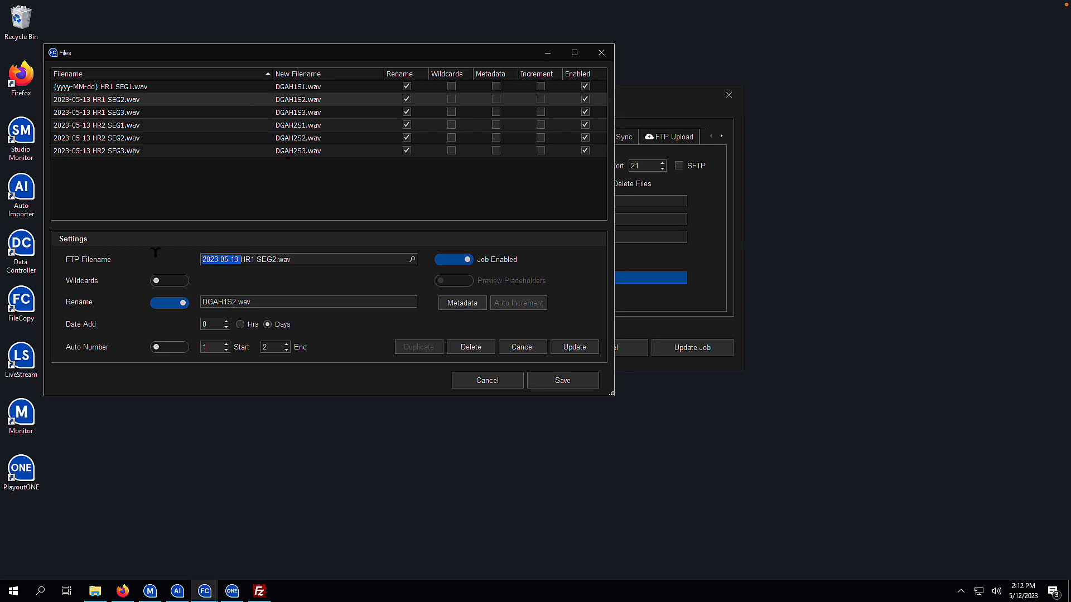
pyautogui.hotkey('ctrl', 'v')
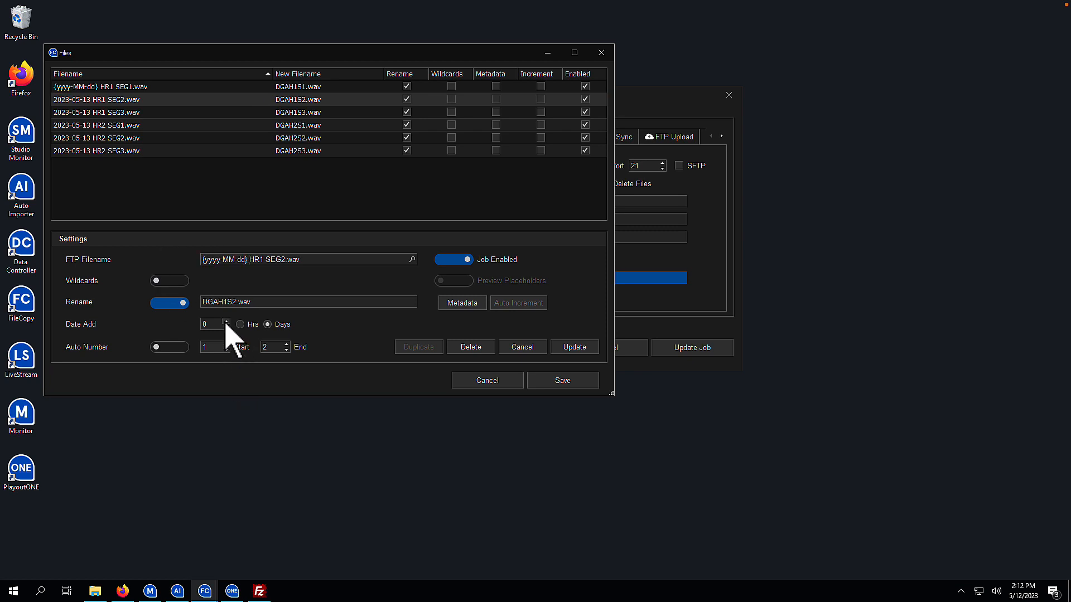
pyautogui.click(564, 348)
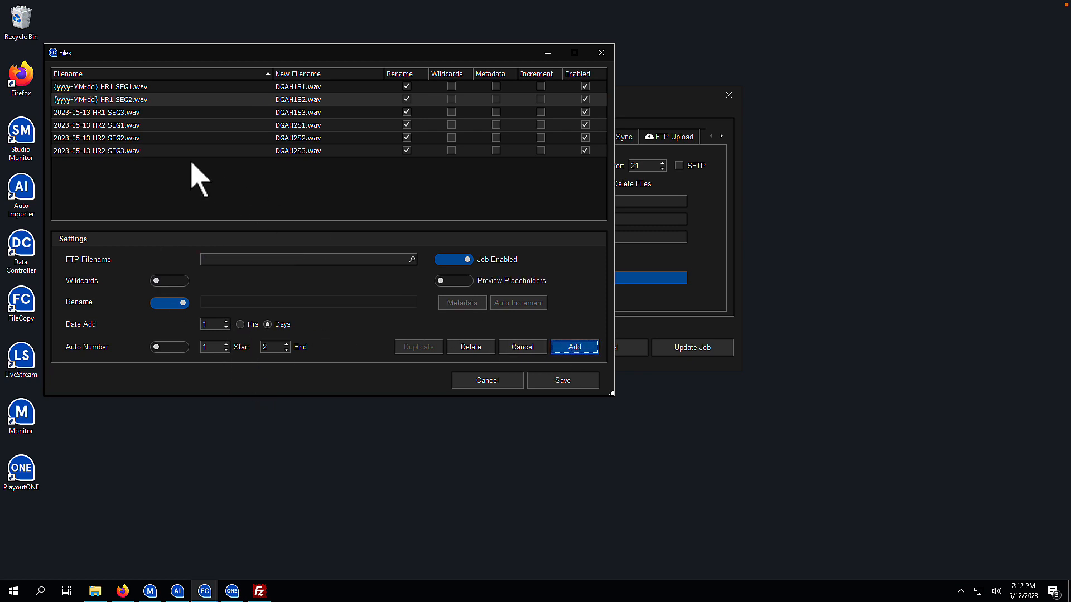
pyautogui.click(158, 113)
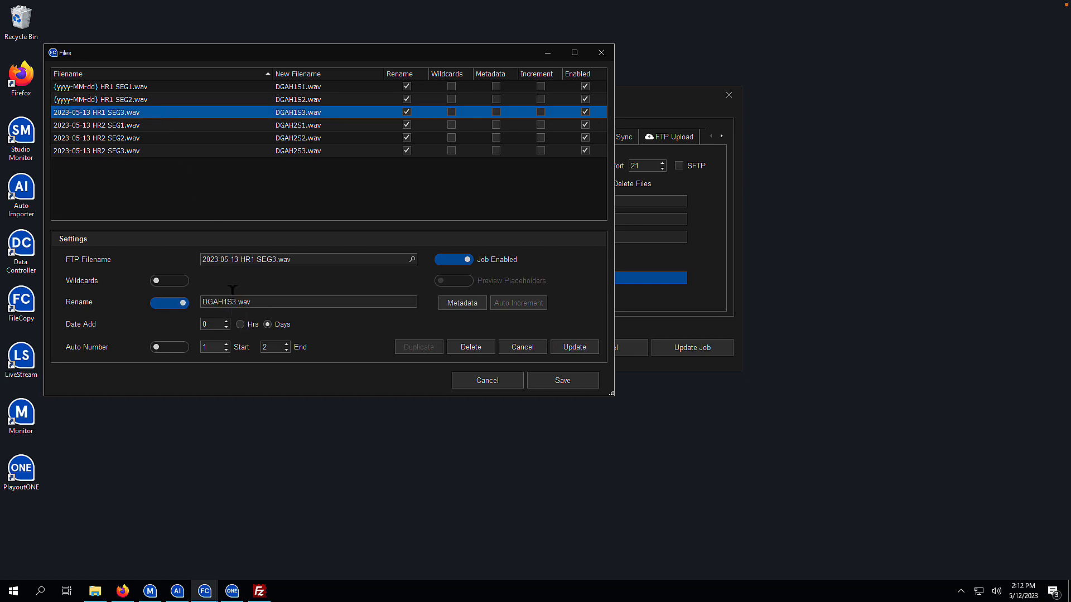
pyautogui.doubleClick(236, 259)
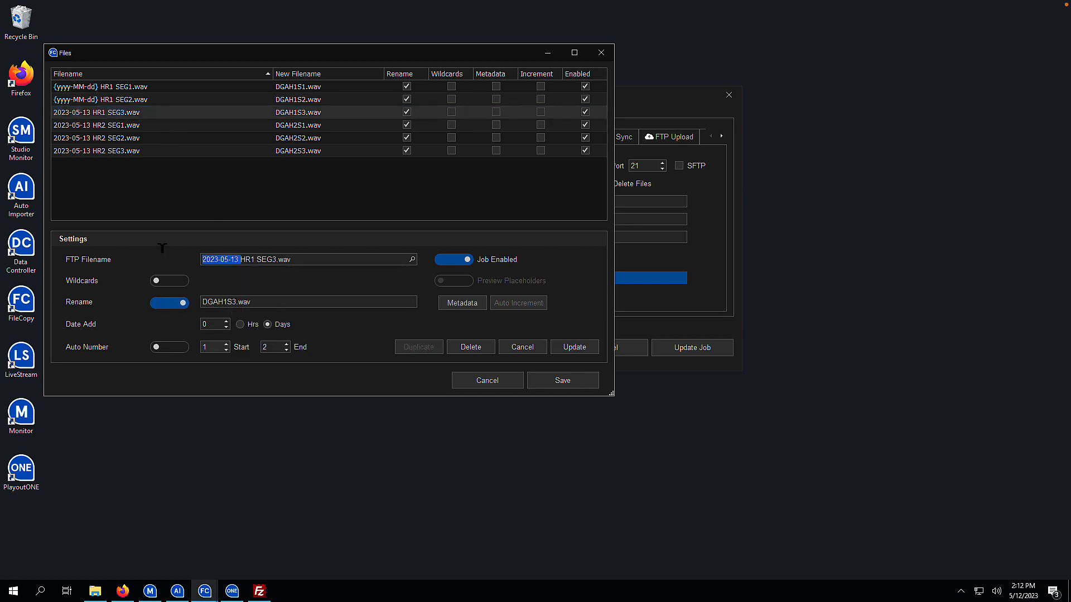
pyautogui.hotkey('ctrl', 'v')
pyautogui.click(226, 321)
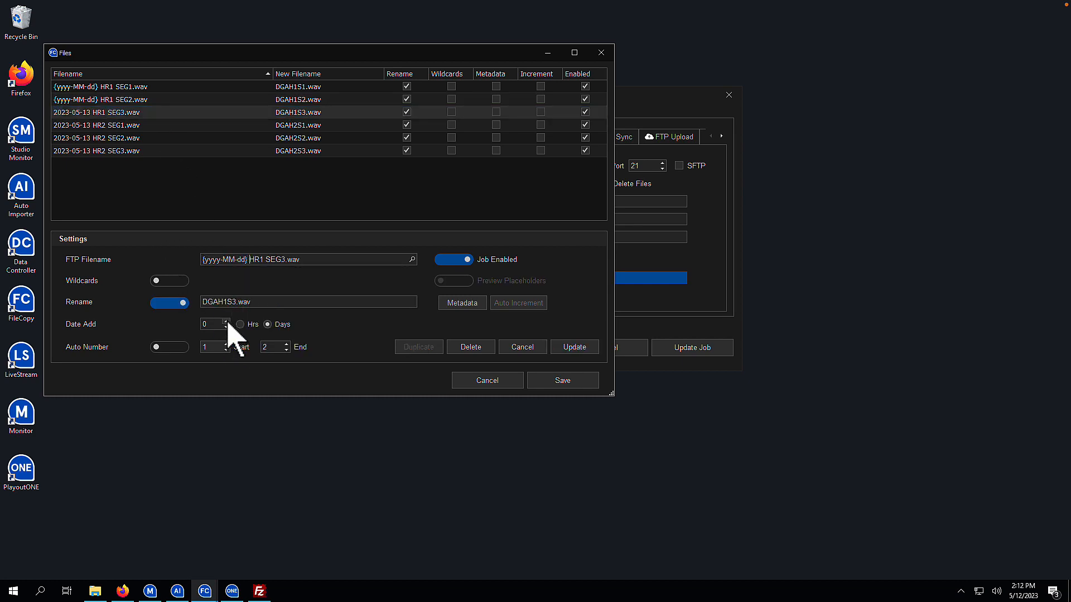
pyautogui.click(574, 346)
# - Swap the fourth filename's date for {yyyy-MM-dd}, set Date Add 1, and update it
pyautogui.click(149, 125)
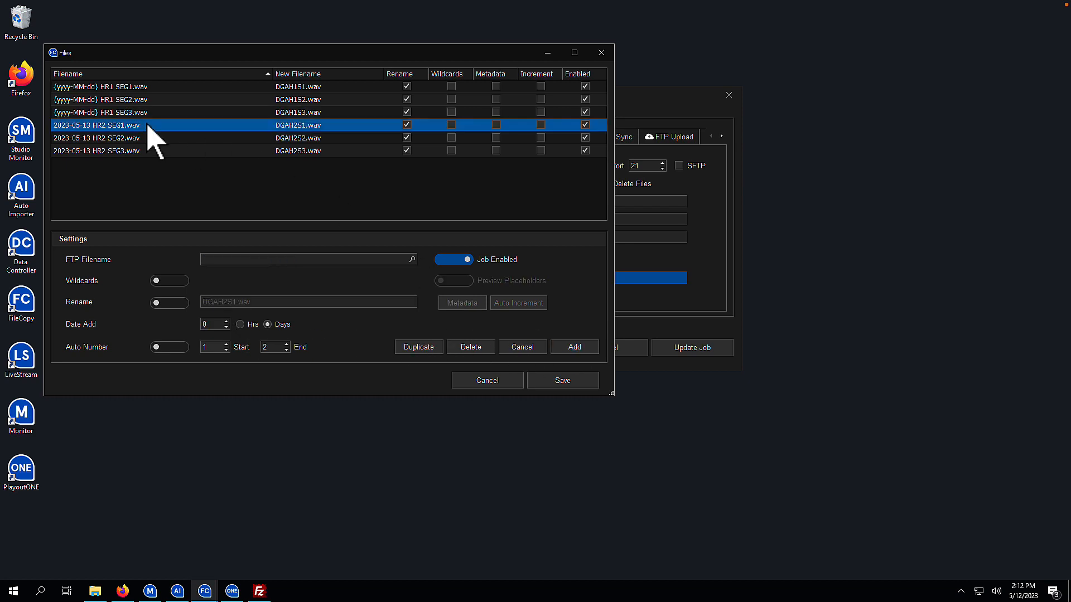
pyautogui.moveTo(238, 259); pyautogui.dragTo(124, 261)
pyautogui.hotkey('ctrl', 'v')
pyautogui.click(226, 321)
pyautogui.click(573, 347)
# - Apply the placeholder and Date Add 1 to the fifth and sixth files, then save the list
pyautogui.click(175, 139)
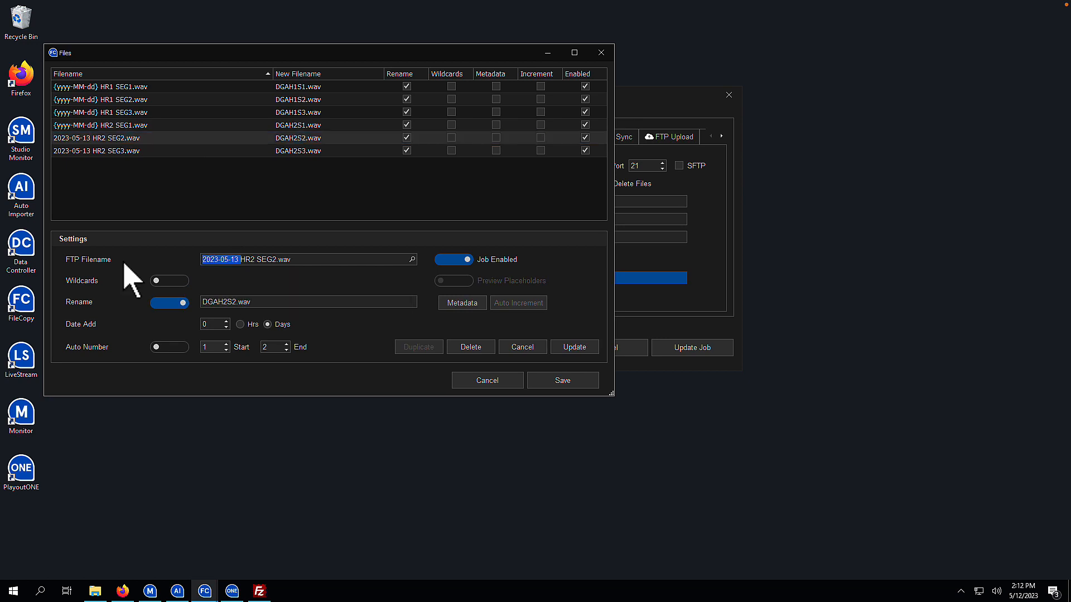
pyautogui.hotkey('ctrl', 'v')
pyautogui.click(226, 322)
pyautogui.click(574, 346)
pyautogui.click(175, 152)
pyautogui.moveTo(239, 259); pyautogui.dragTo(184, 261)
pyautogui.hotkey('ctrl', 'v')
pyautogui.click(226, 321)
pyautogui.click(574, 346)
pyautogui.click(560, 380)
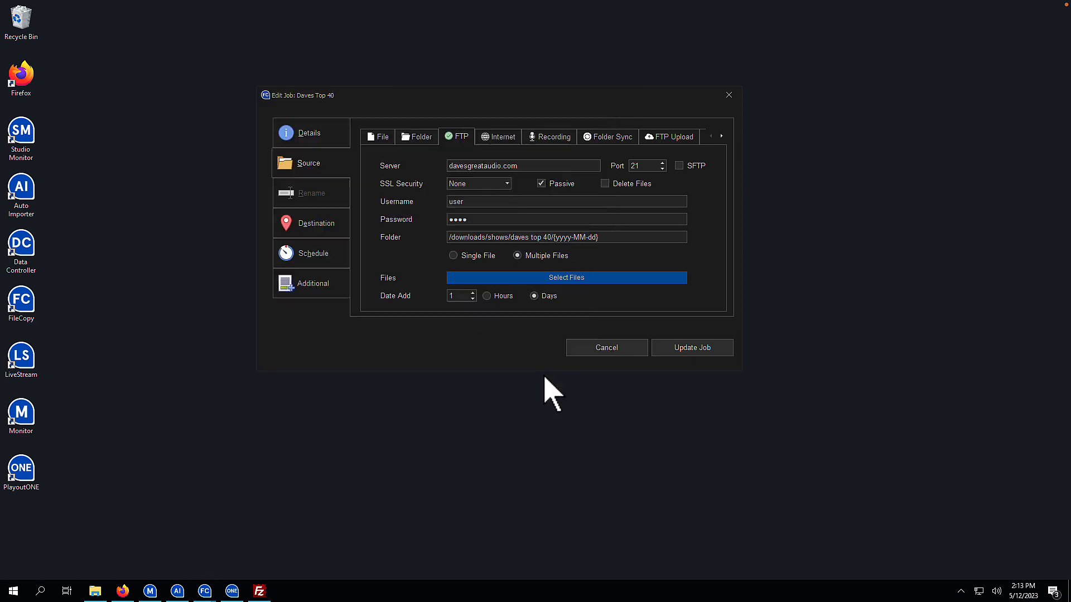
# - Update the Daves Top 40 job, run it, and acknowledge the three copied-file messages
pyautogui.click(663, 350)
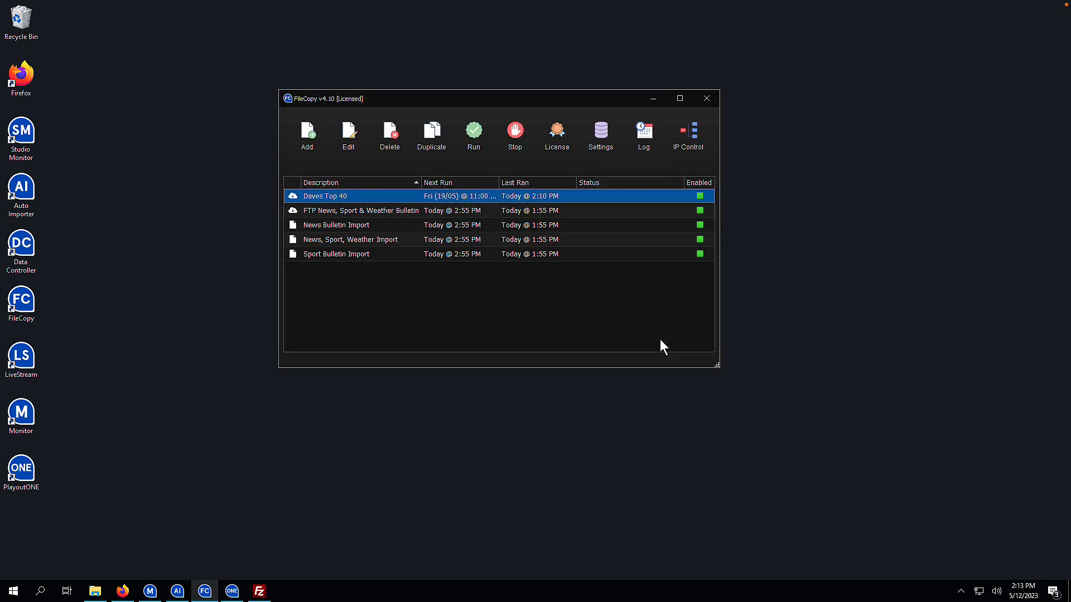
pyautogui.click(474, 141)
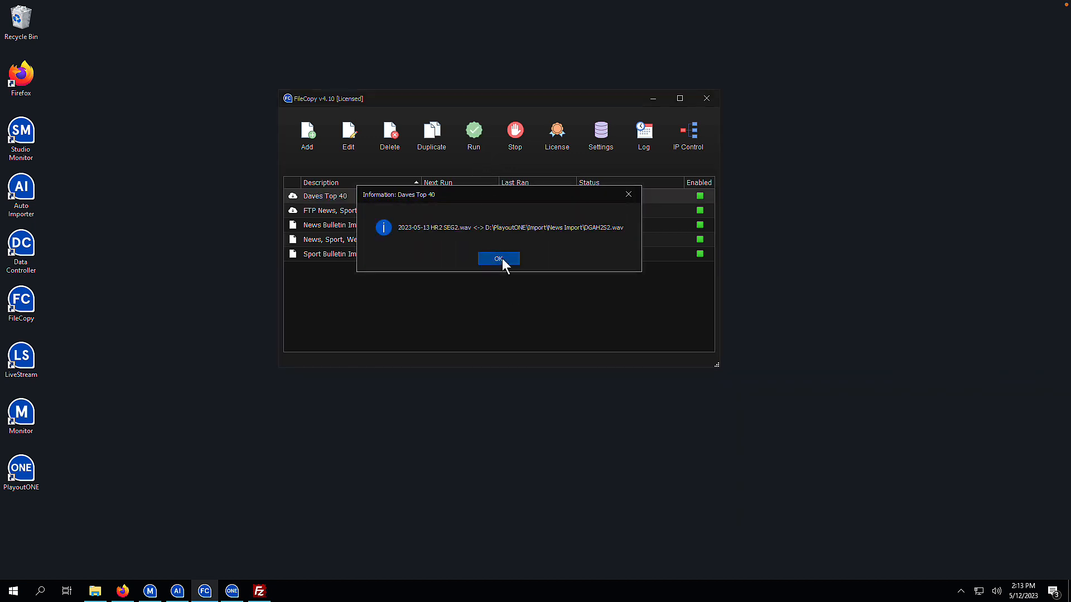
pyautogui.click(502, 260)
pyautogui.click(502, 260)
pyautogui.click(502, 259)
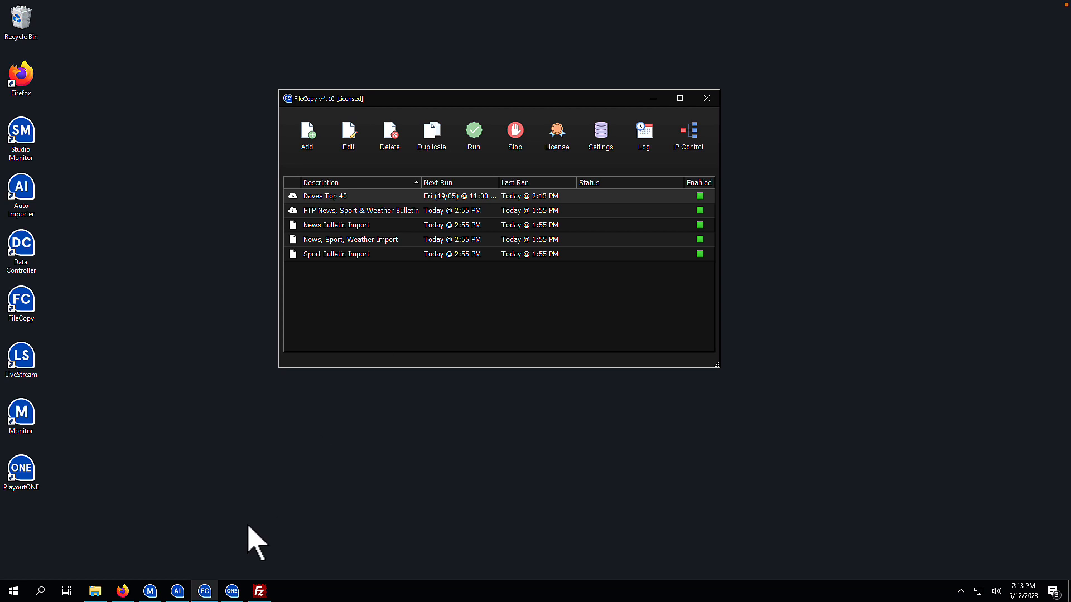
# - Switch to Auto Importer to watch Show Import process the six copied DGAH wav files
pyautogui.click(177, 591)
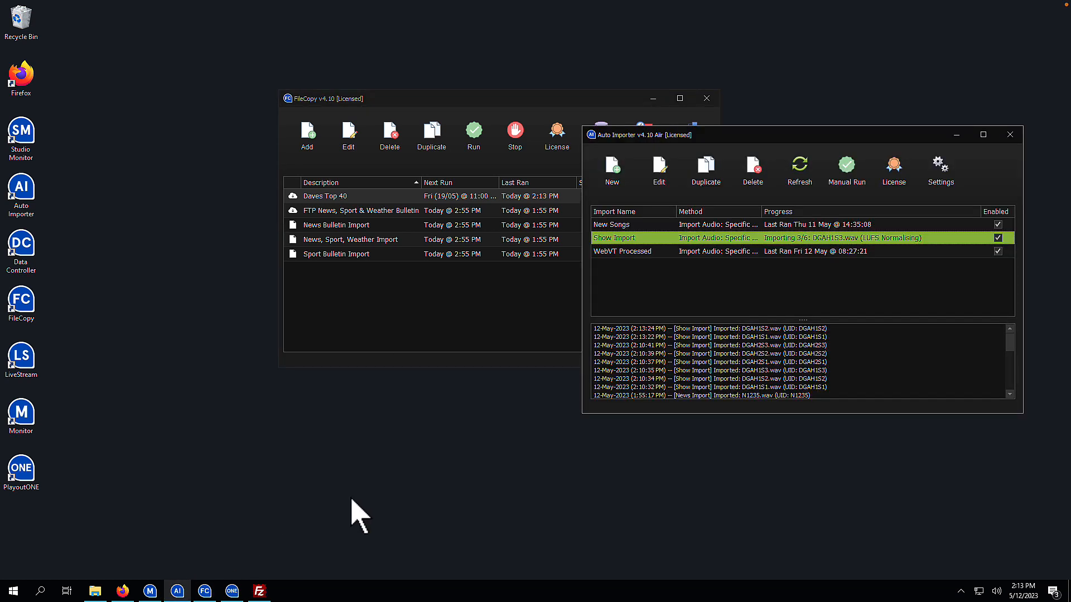